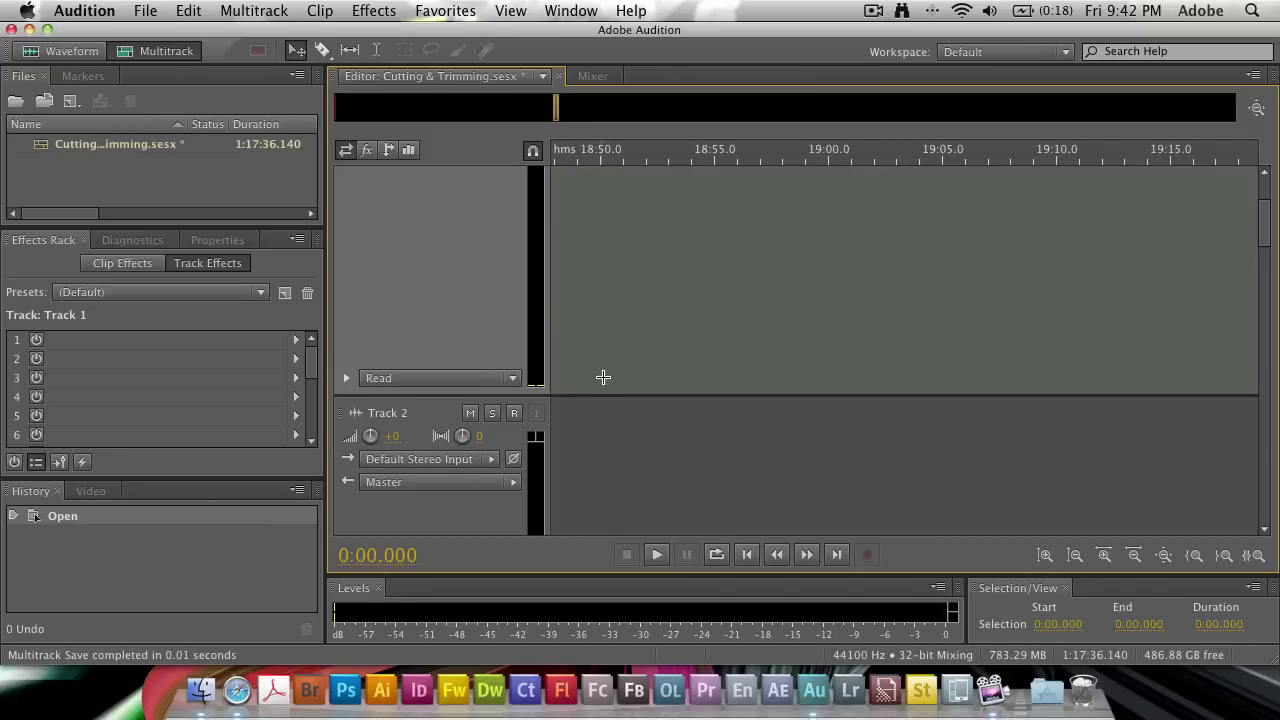
# Zoom the timeline out to show the whole 1:17:36 session.
pyautogui.moveTo(594, 152); pyautogui.dragTo(625, 166)
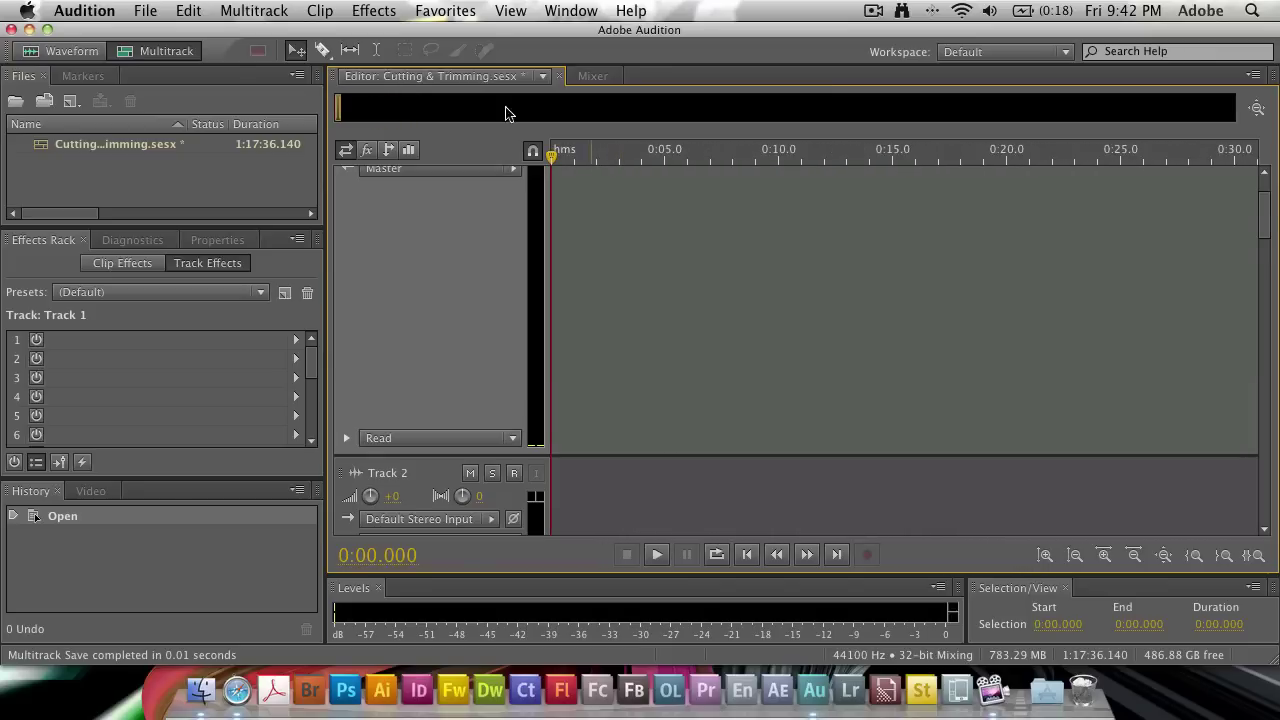
pyautogui.moveTo(348, 115); pyautogui.dragTo(1236, 110)
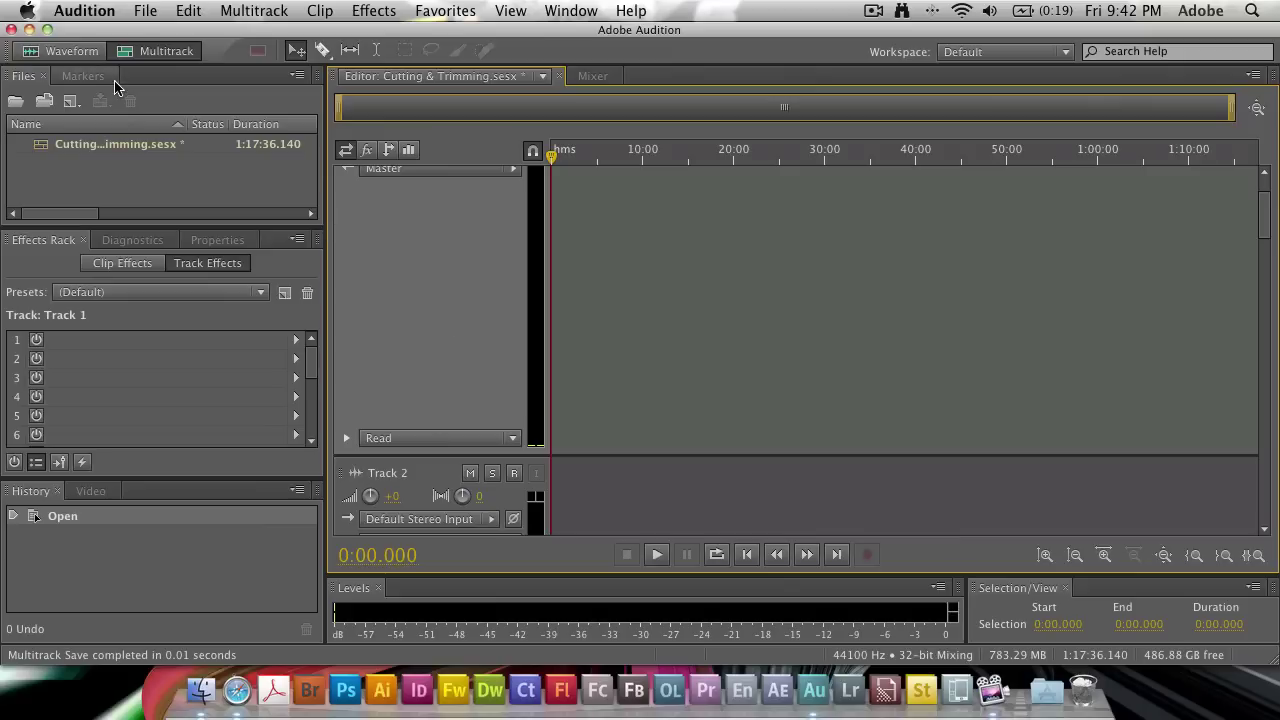
pyautogui.click(146, 10)
pyautogui.moveTo(300, 35)
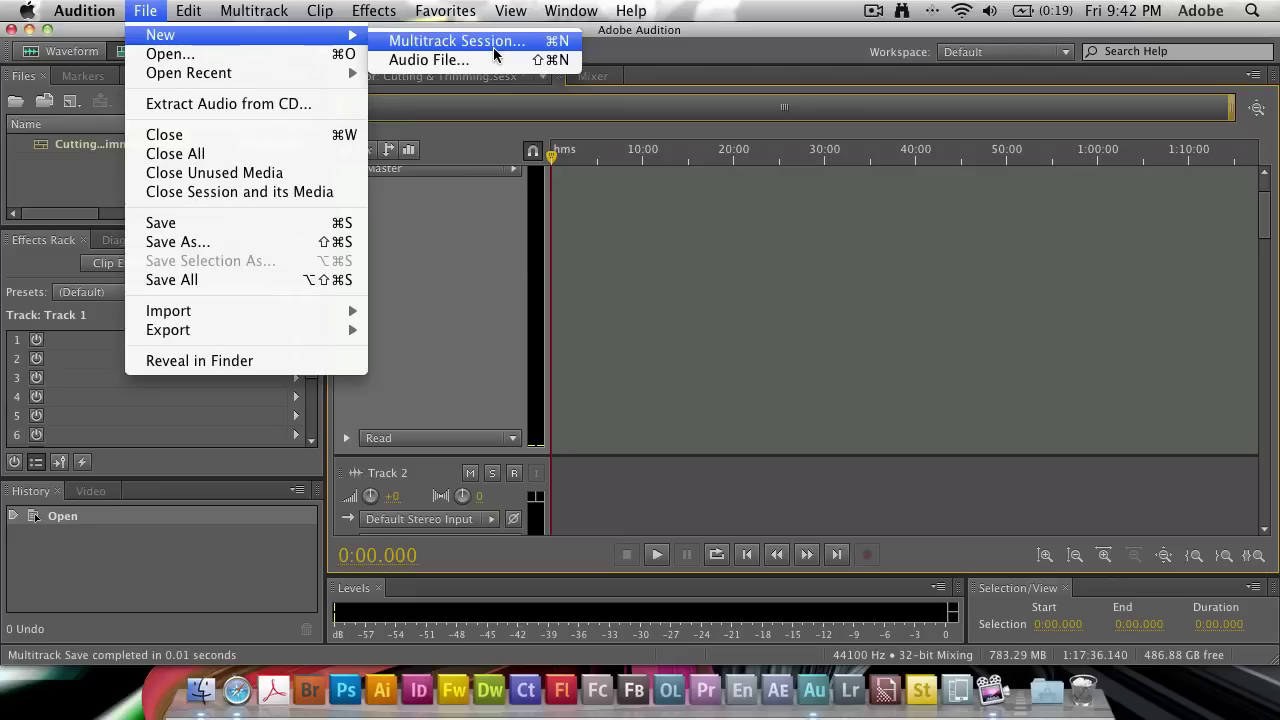
pyautogui.click(484, 106)
pyautogui.click(168, 52)
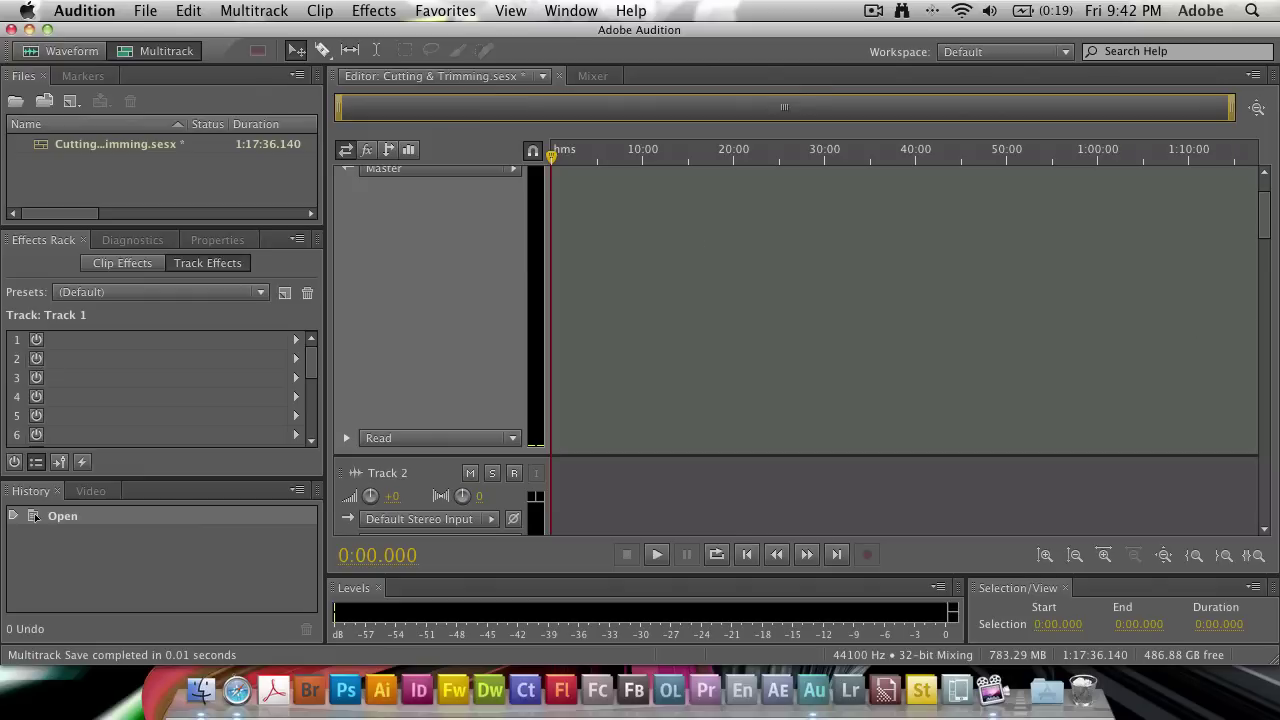
pyautogui.moveTo(1279, 203); pyautogui.dragTo(683, 203)
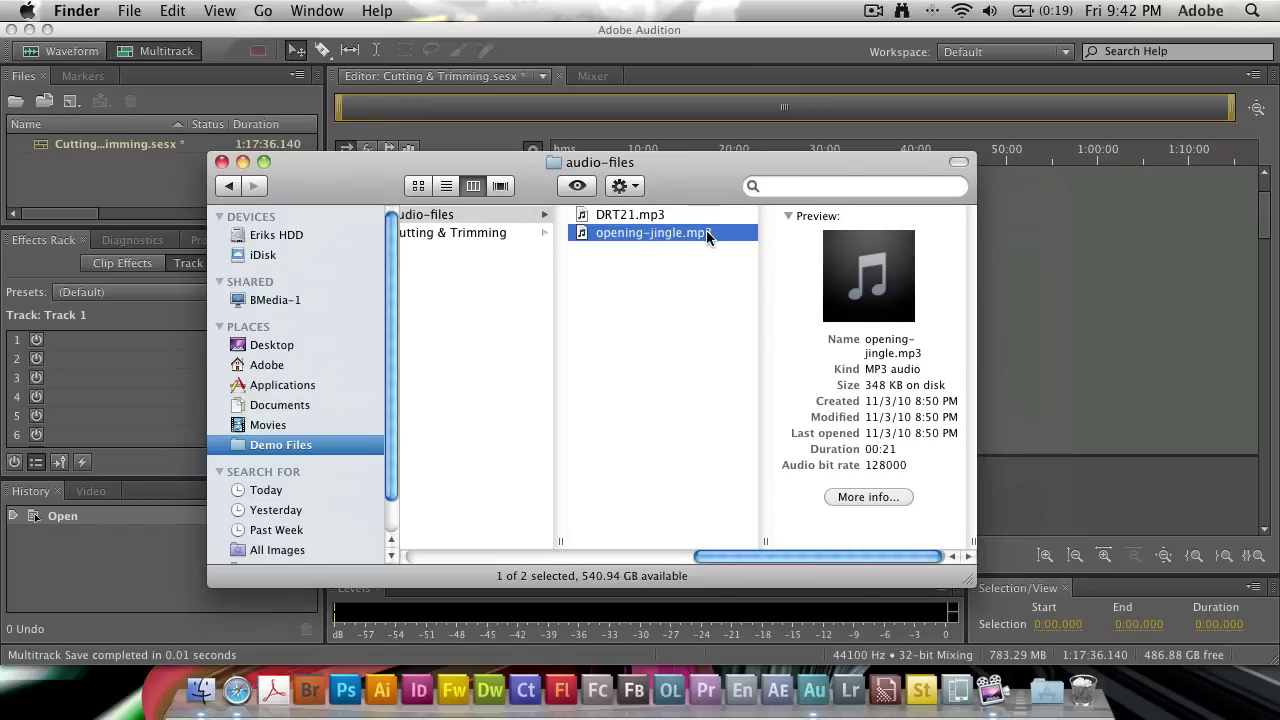
pyautogui.press('space')
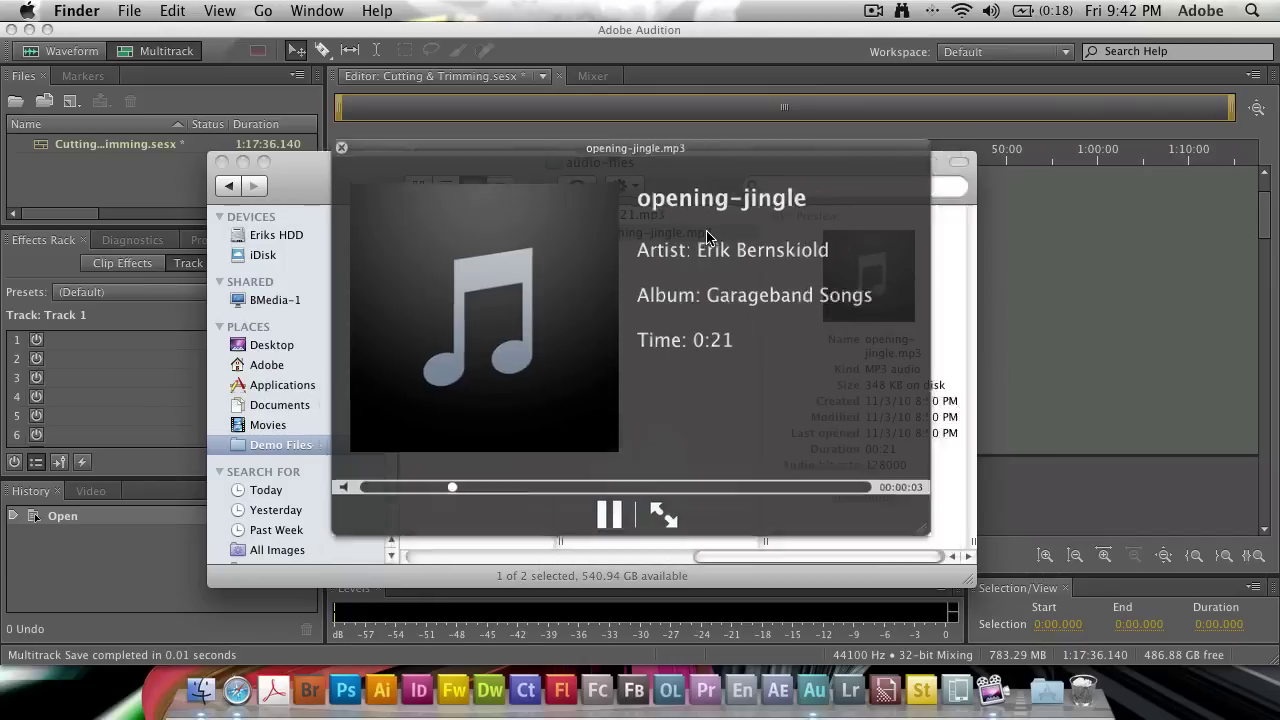
pyautogui.press('space')
pyautogui.press('Up')
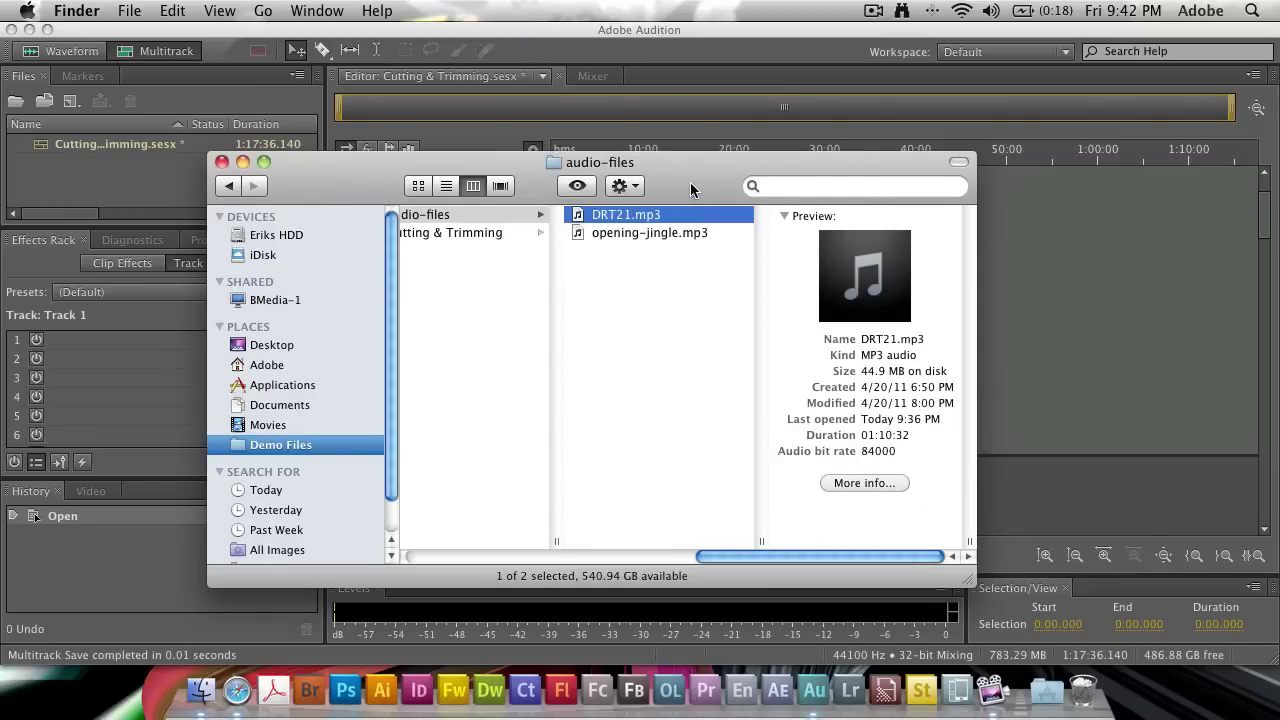
pyautogui.moveTo(690, 182); pyautogui.dragTo(851, 244)
pyautogui.press('super+w')
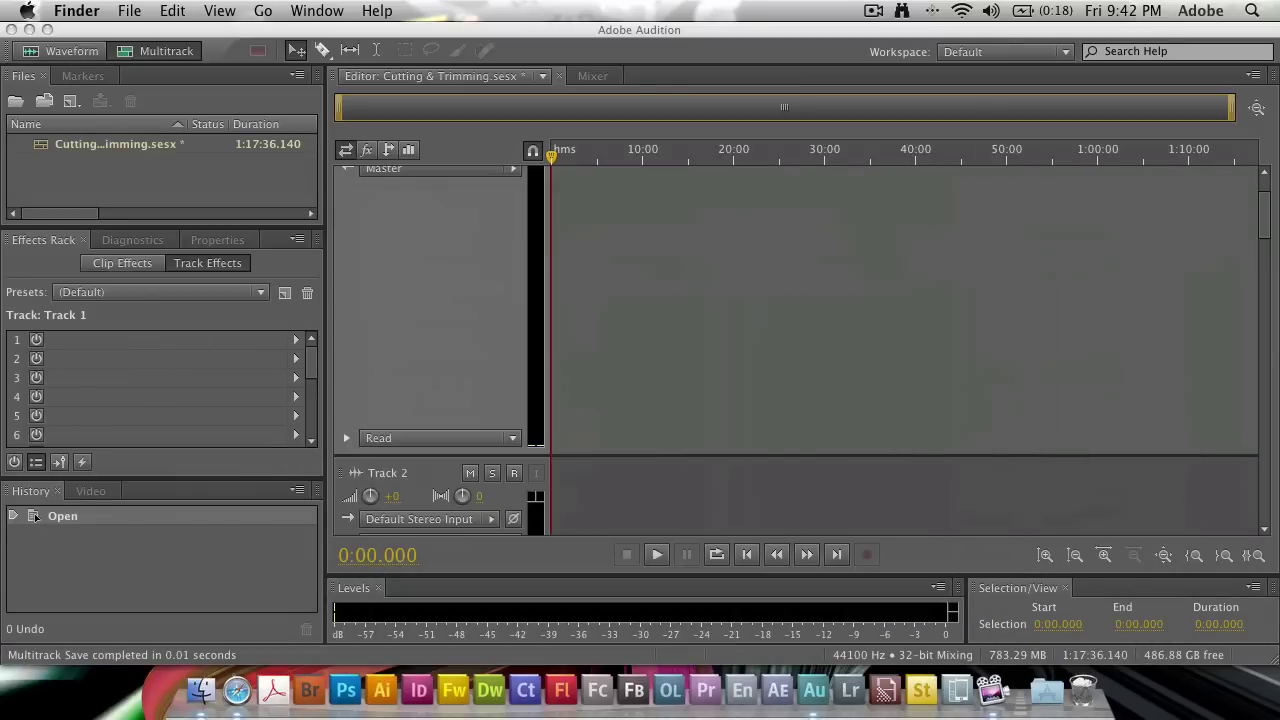
# Zoom amplitude out twice and in once so Track 1 and Track 2 fill the view.
pyautogui.click(937, 263)
pyautogui.scroll(3, 772, 406)
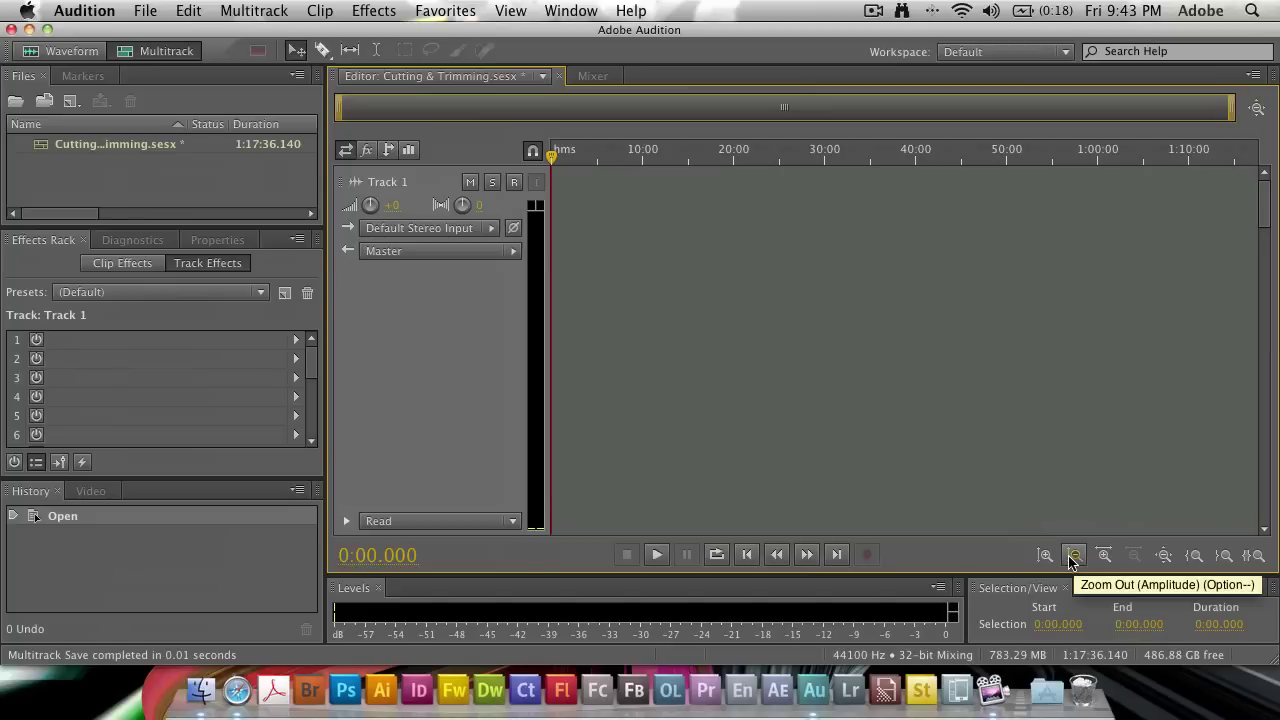
pyautogui.click(1072, 543)
pyautogui.click(1072, 543)
pyautogui.click(1044, 555)
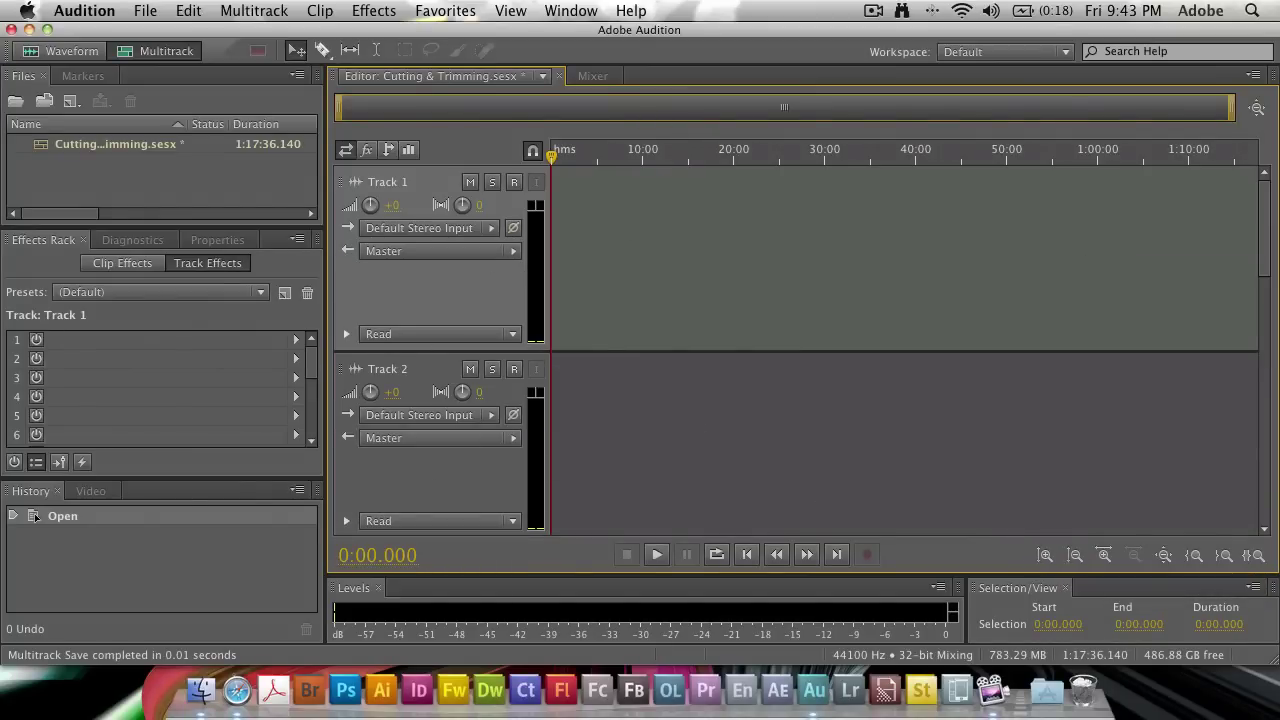
pyautogui.press('super+Tab')
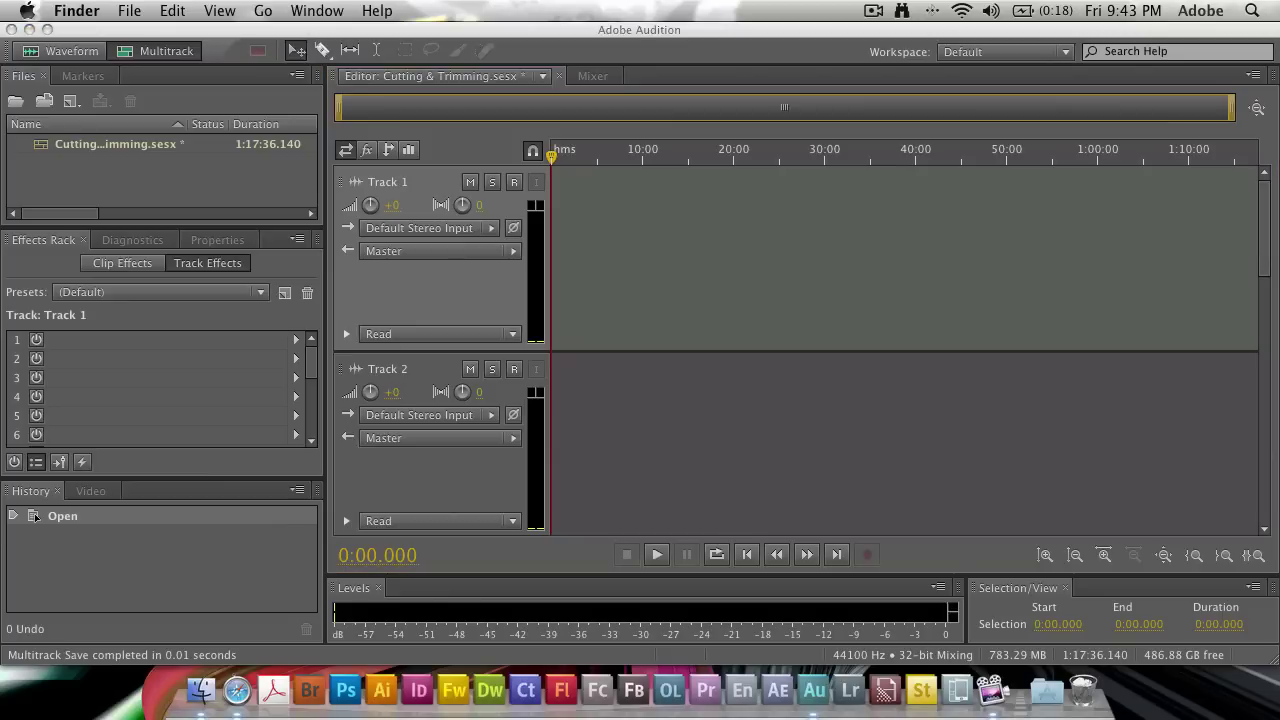
# Drop DRT21.mp3 onto Track 1 and opening-jingle.mp3 onto Track 2, accepting the warning.
pyautogui.moveTo(863, 443); pyautogui.dragTo(553, 292)
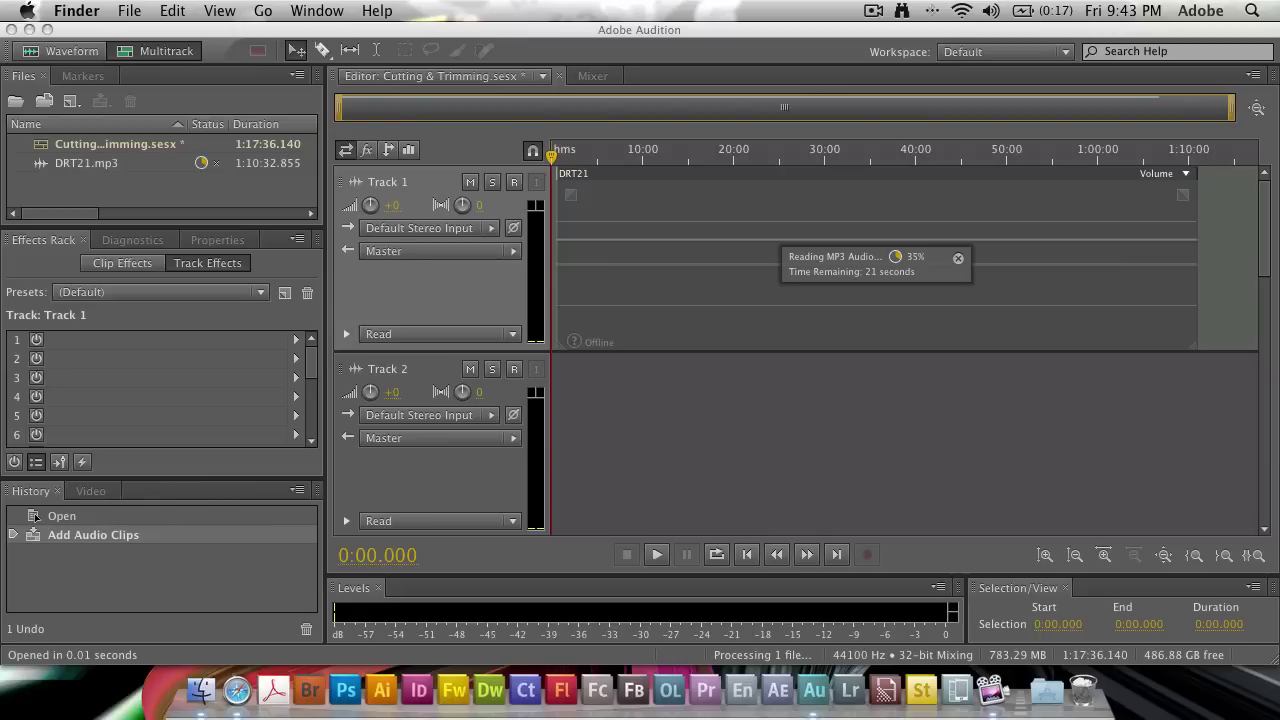
pyautogui.moveTo(1085, 450); pyautogui.dragTo(552, 440)
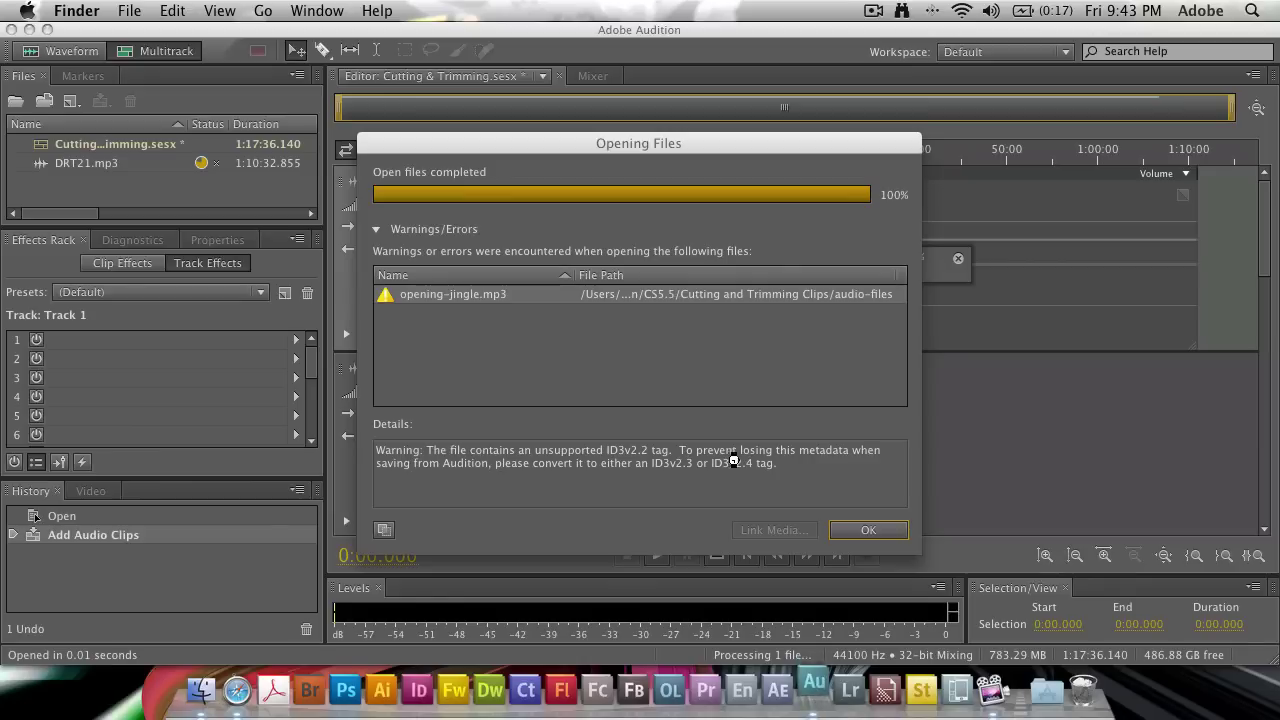
pyautogui.click(864, 531)
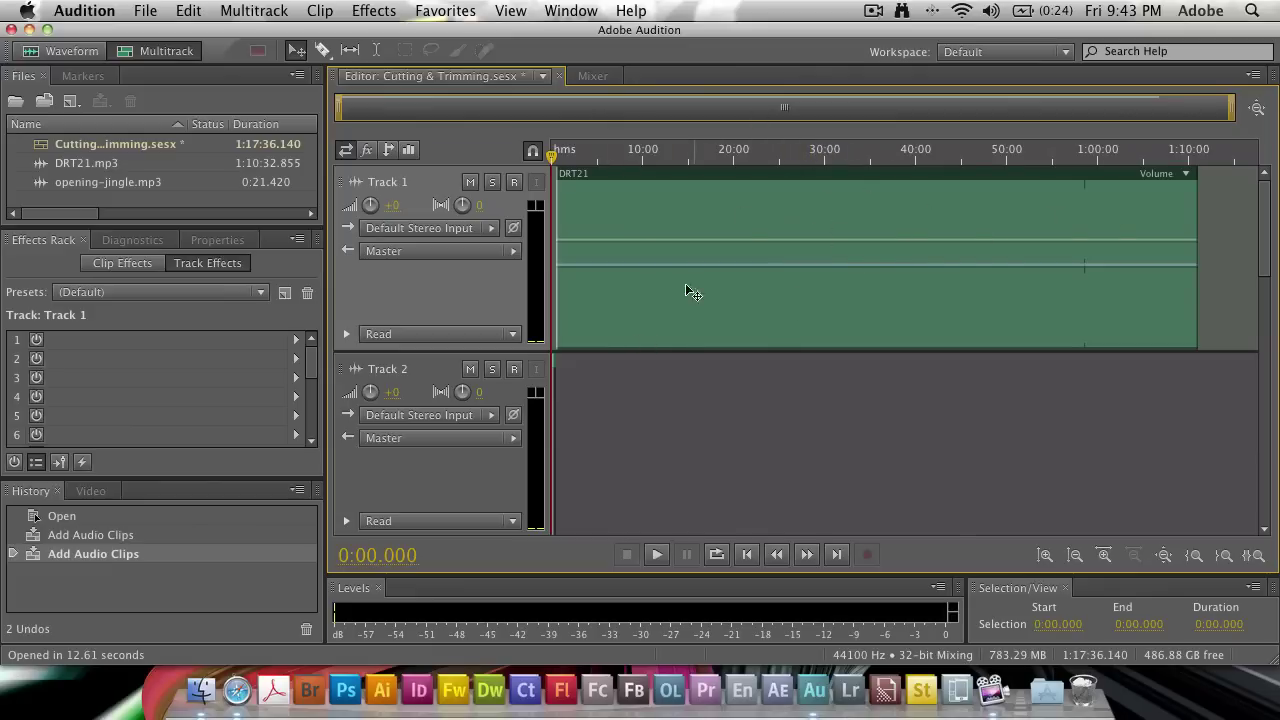
# Move the DRT21 clip to start at 0:00 and briefly play it back.
pyautogui.moveTo(627, 265); pyautogui.dragTo(598, 234)
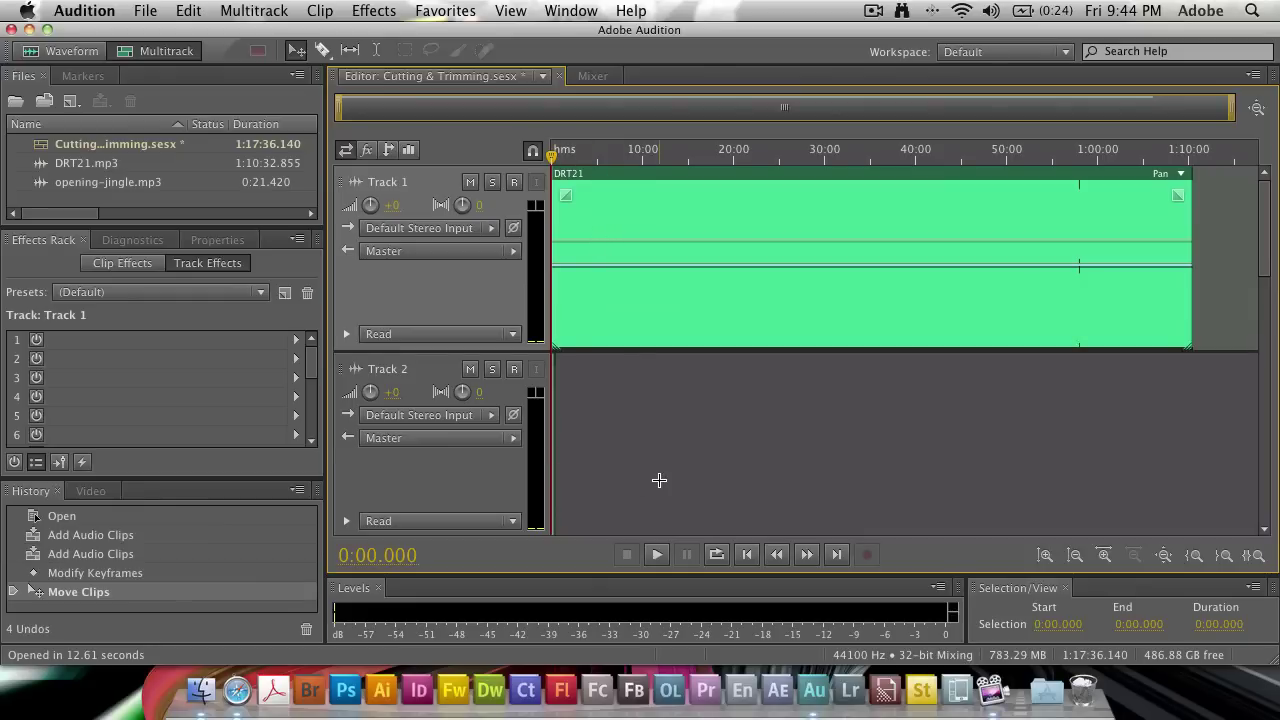
pyautogui.press('space')
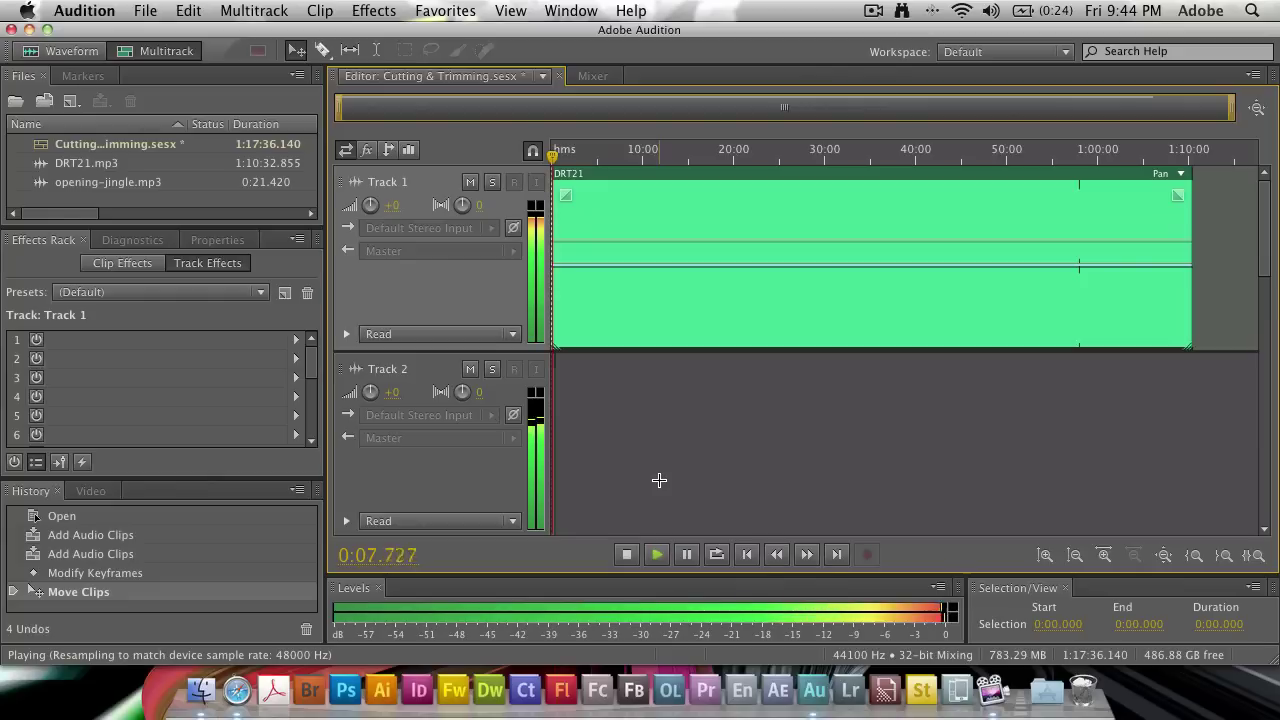
pyautogui.press('space')
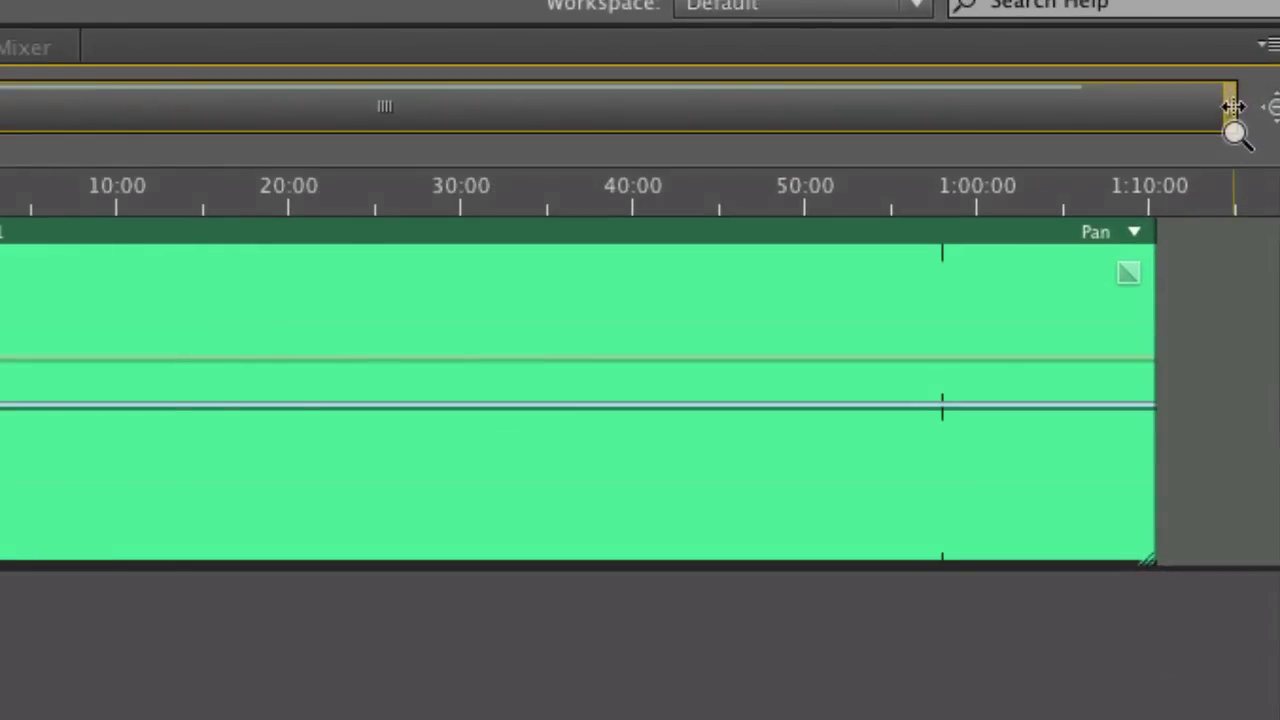
# Zoom in to the first 30 seconds and select the opening-jingle clip on Track 2.
pyautogui.moveTo(1233, 107); pyautogui.dragTo(92, 95)
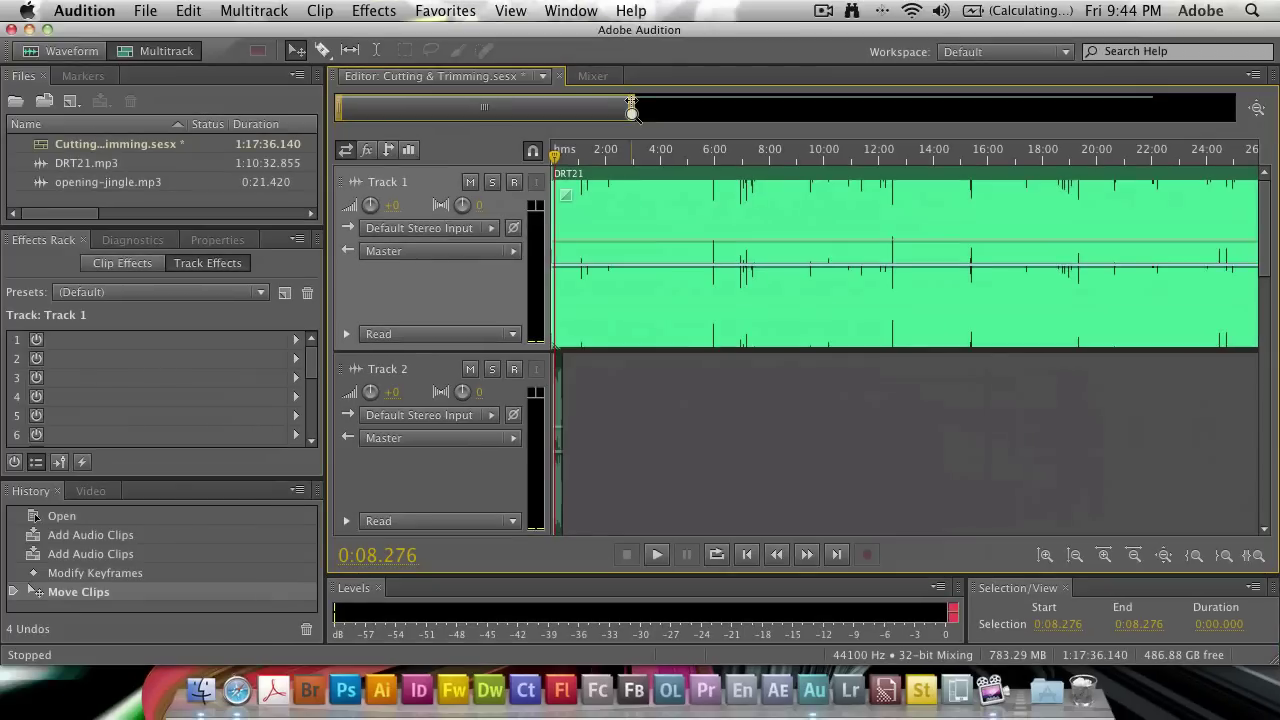
pyautogui.moveTo(631, 106); pyautogui.dragTo(338, 108)
pyautogui.click(889, 414)
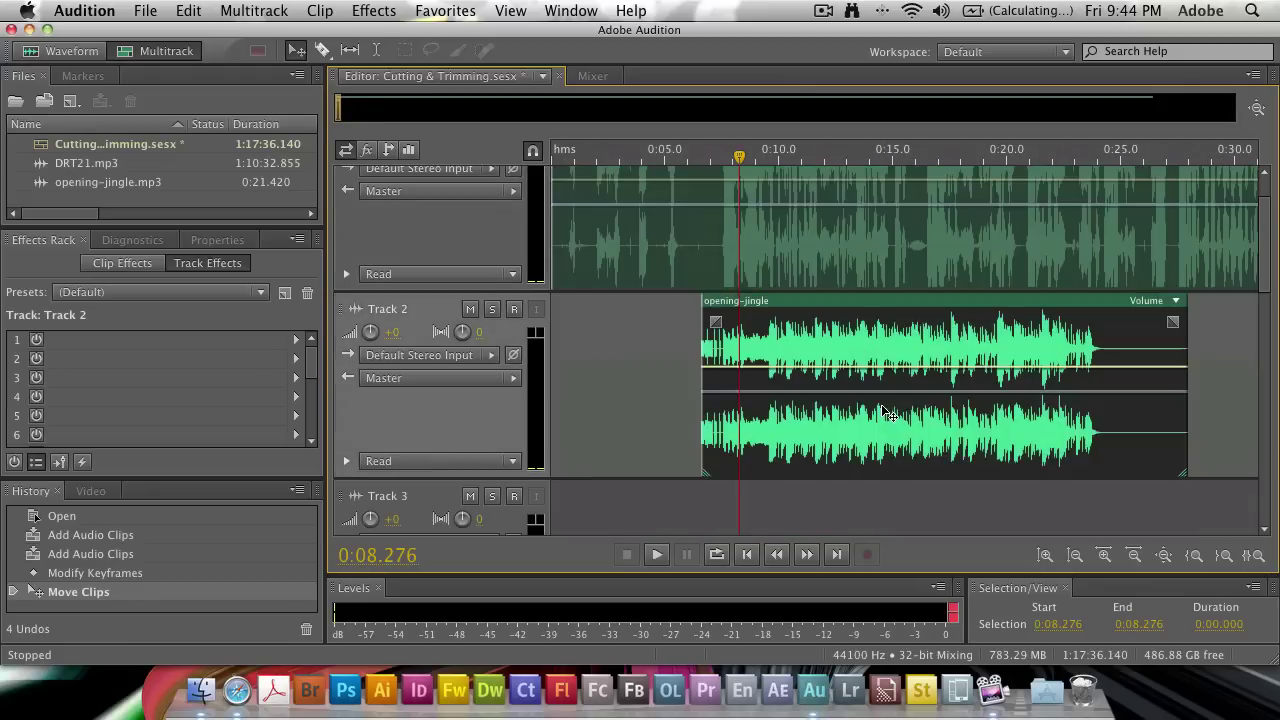
# Scrub the podcast near 0:07 and shift the DRT21 clip to begin at about 0:10.
pyautogui.scroll(2, 889, 414)
pyautogui.moveTo(946, 396); pyautogui.dragTo(800, 403)
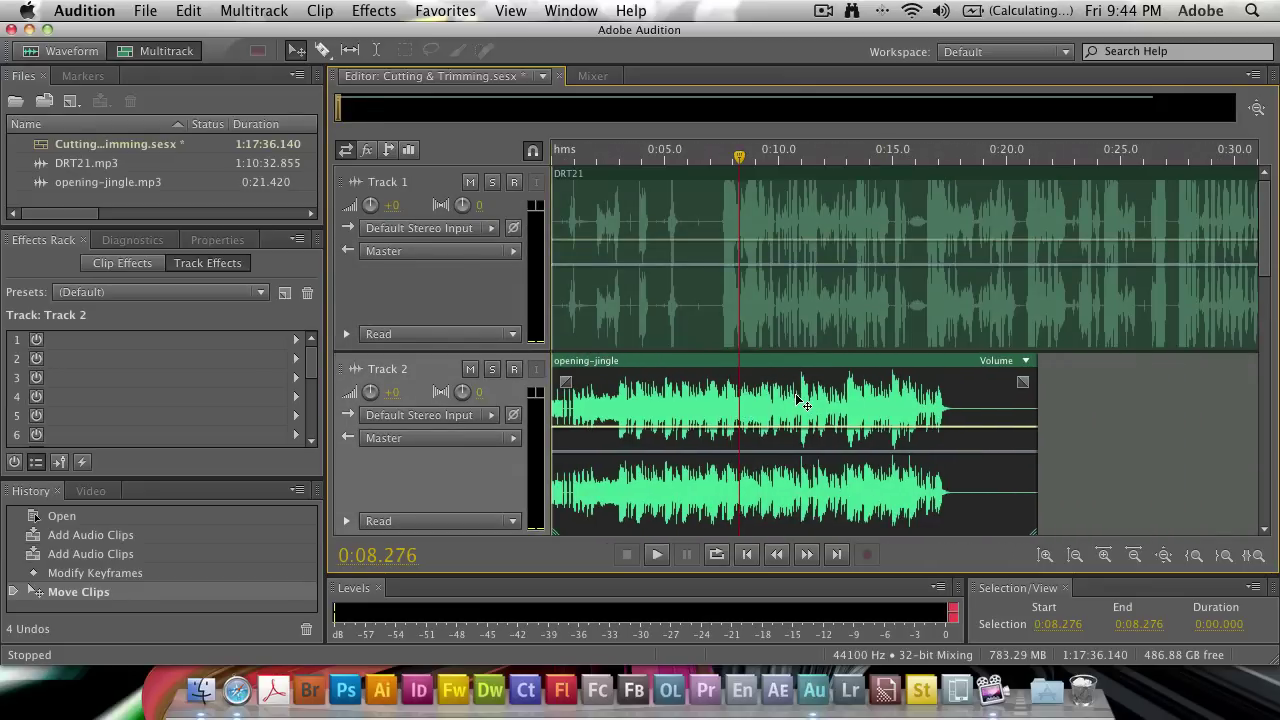
pyautogui.click(699, 155)
pyautogui.click(622, 243)
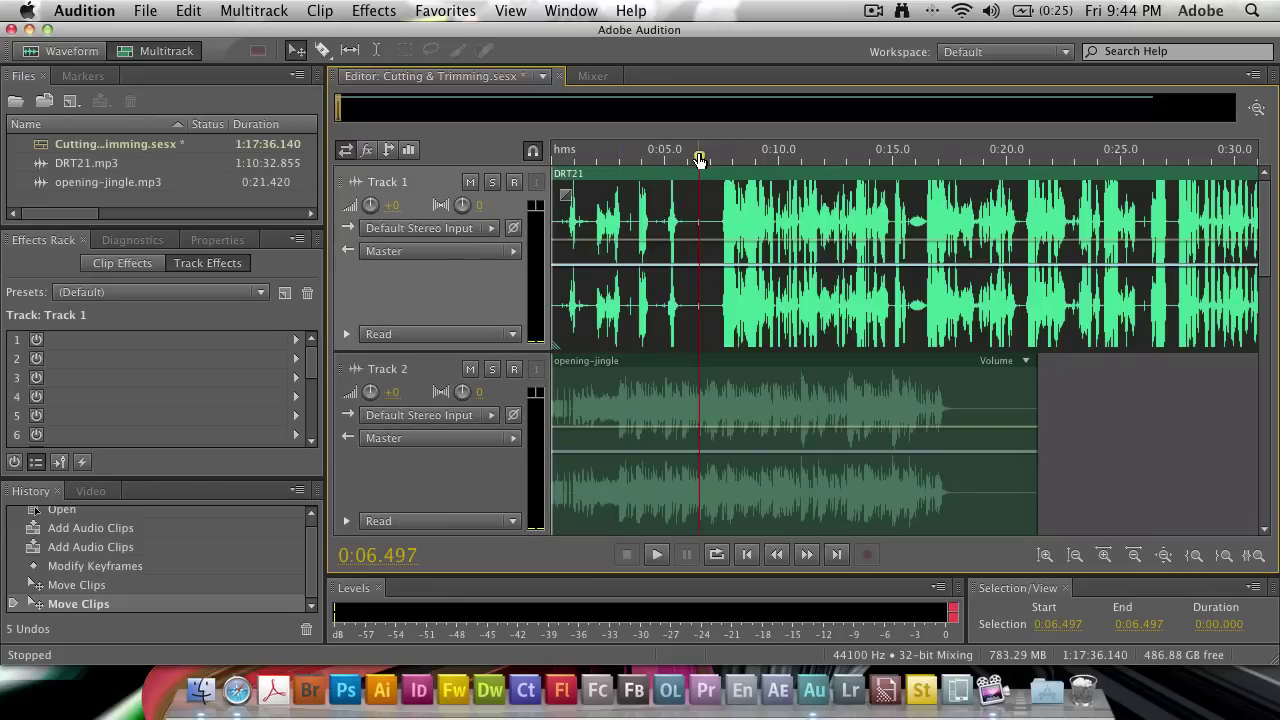
pyautogui.moveTo(700, 162)
pyautogui.mouseDown()
pyautogui.moveTo(724, 162)
pyautogui.moveTo(711, 162)
pyautogui.mouseUp()
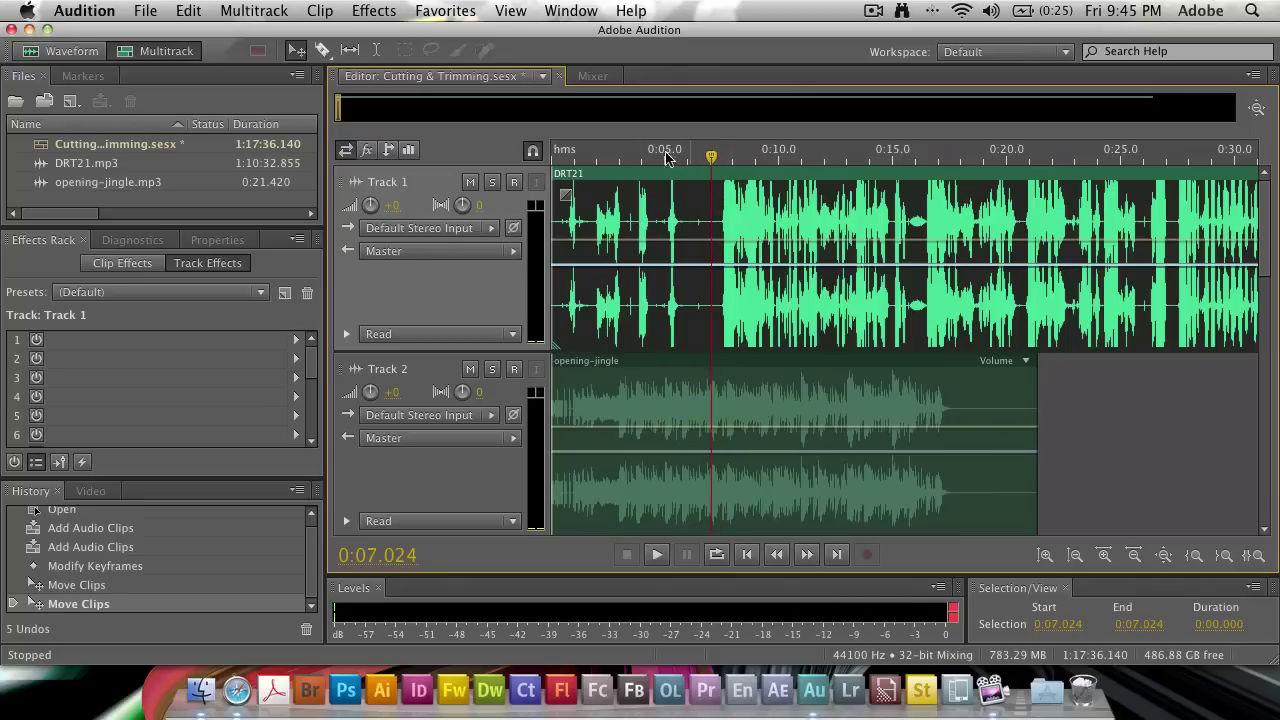
pyautogui.moveTo(614, 257)
pyautogui.mouseDown()
pyautogui.moveTo(635, 257)
pyautogui.moveTo(614, 257)
pyautogui.mouseUp()
pyautogui.moveTo(785, 317); pyautogui.dragTo(1008, 243)
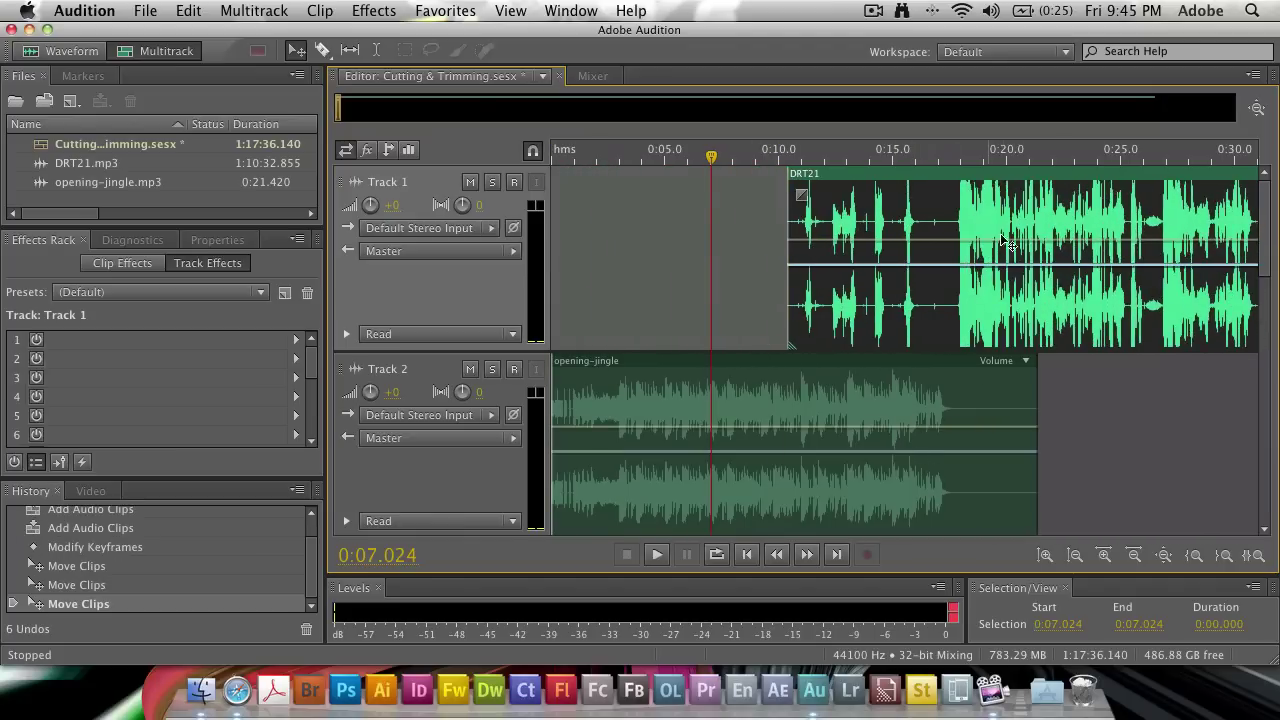
# Drag the DRT21 clip's left edge right, trimming its opening so it starts around 0:17.
pyautogui.click(774, 218)
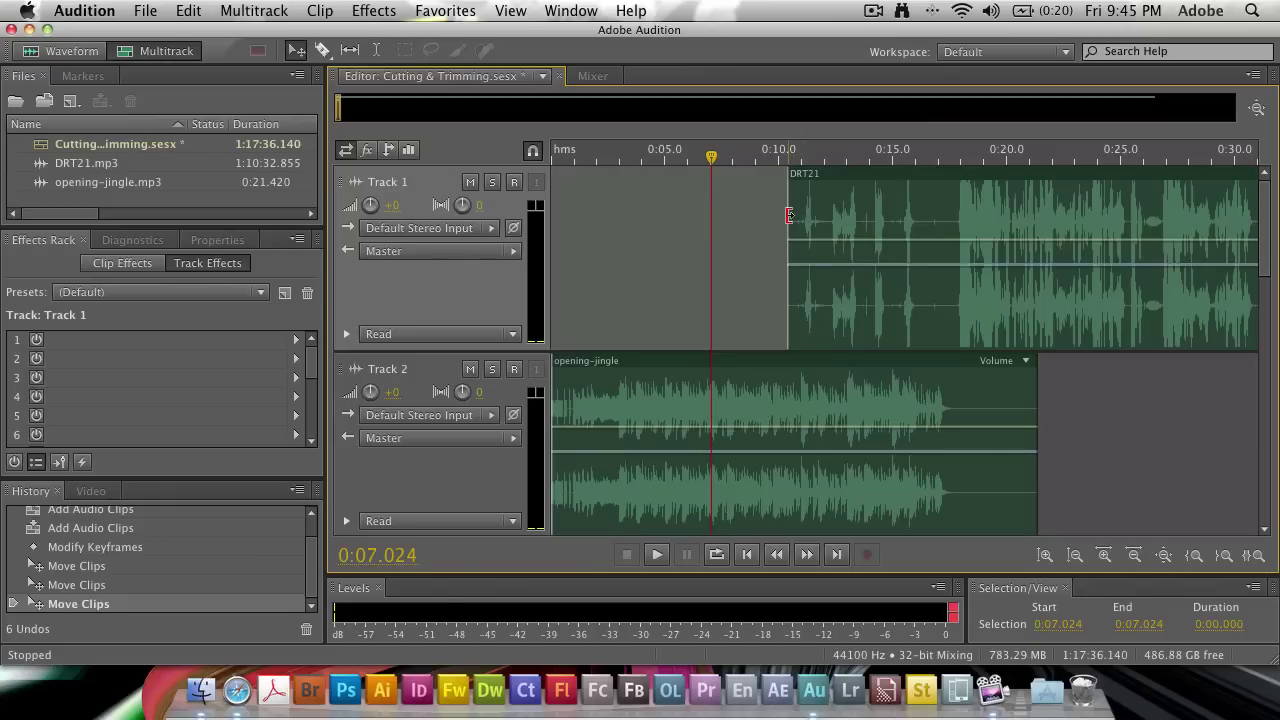
pyautogui.click(789, 215)
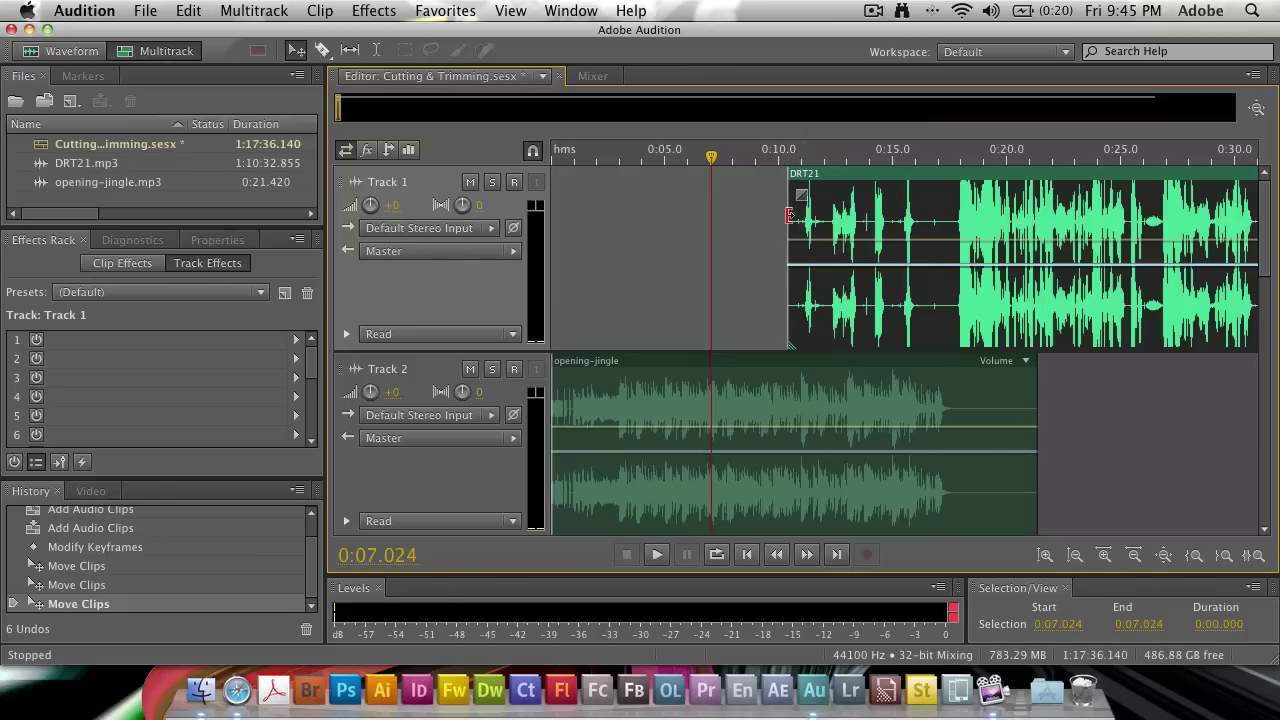
pyautogui.moveTo(789, 215); pyautogui.dragTo(947, 220)
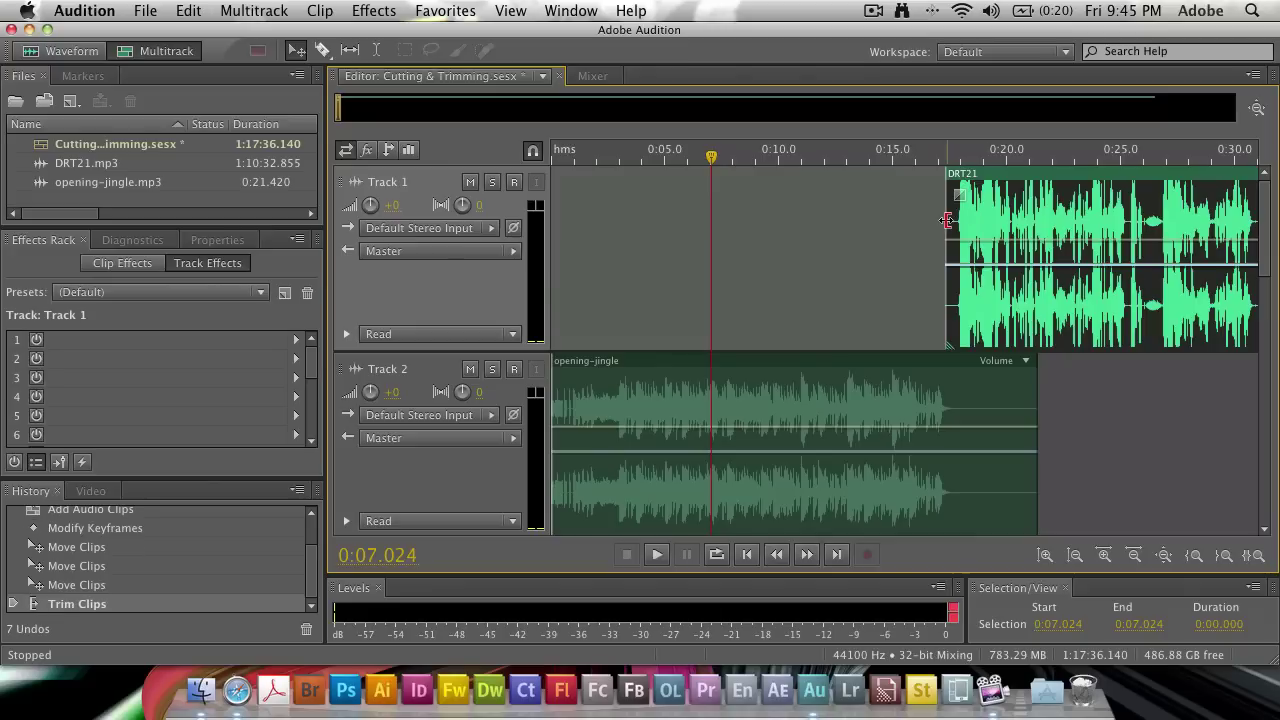
# Navigate to about 13:00 and play the podcast from 12:59.865 to 13:02.163.
pyautogui.click(885, 234)
pyautogui.hscroll(15, 882, 234)
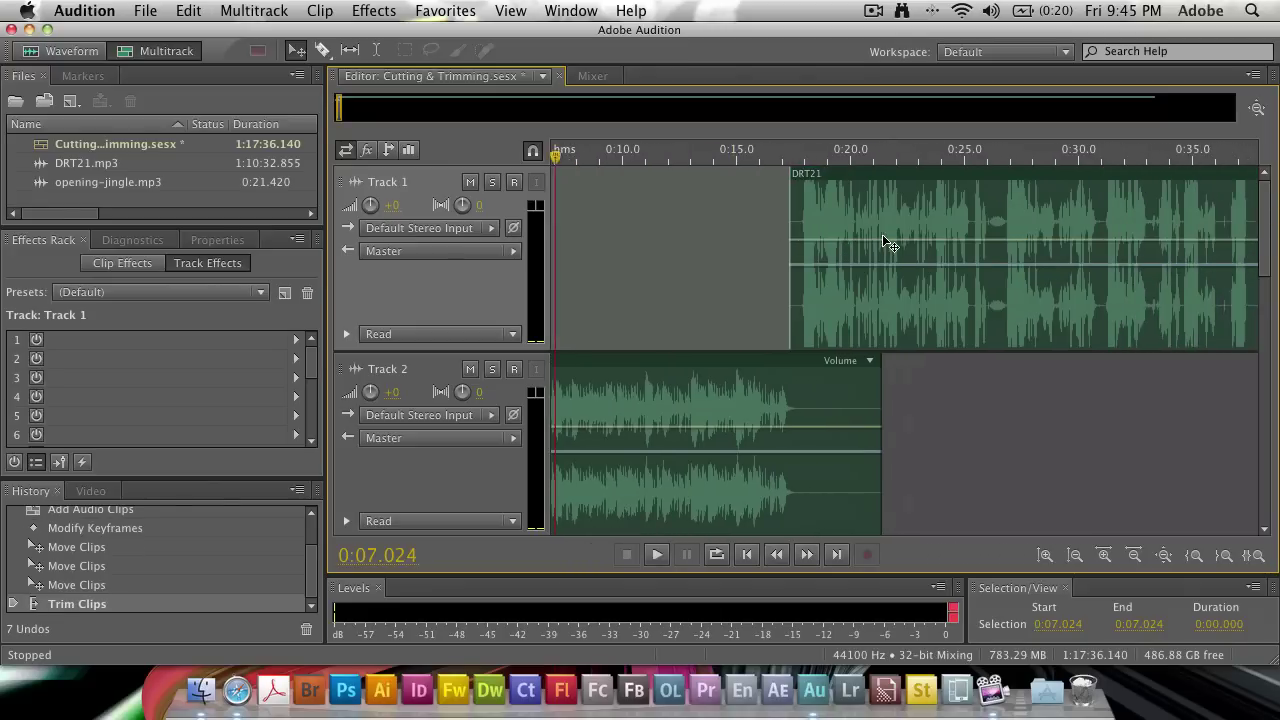
pyautogui.hscroll(20, 870, 240)
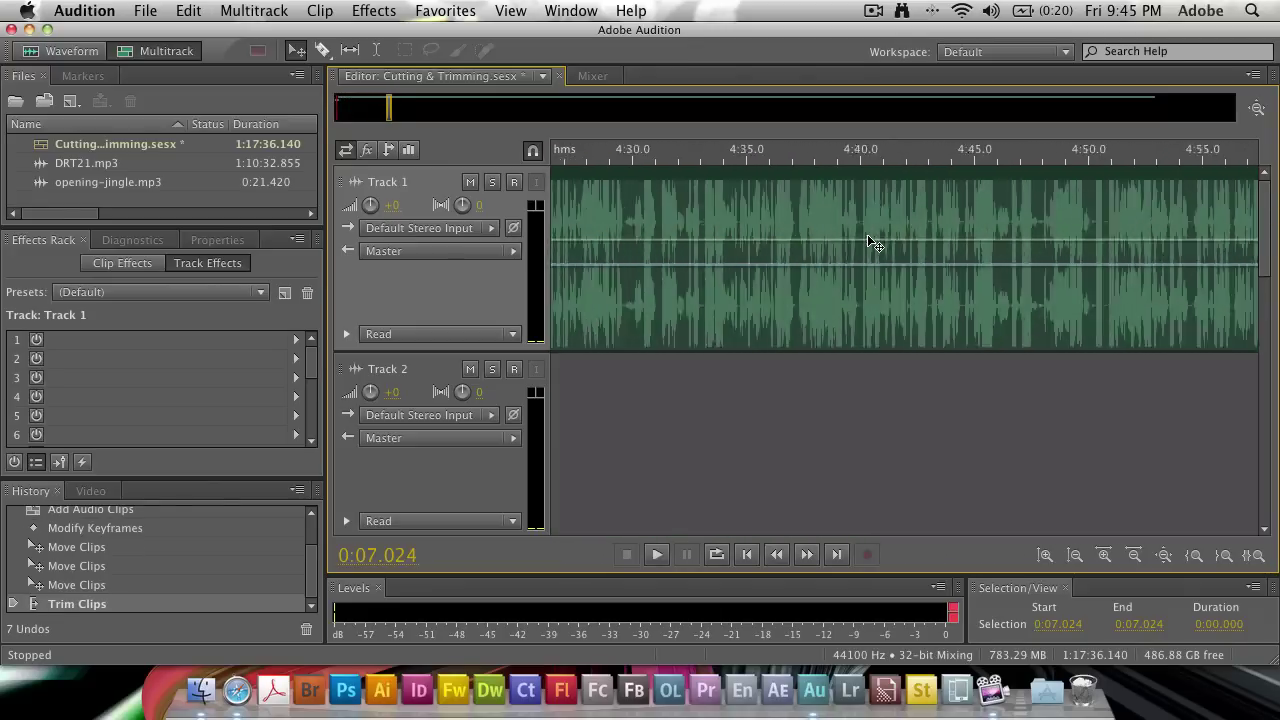
pyautogui.hscroll(20, 870, 242)
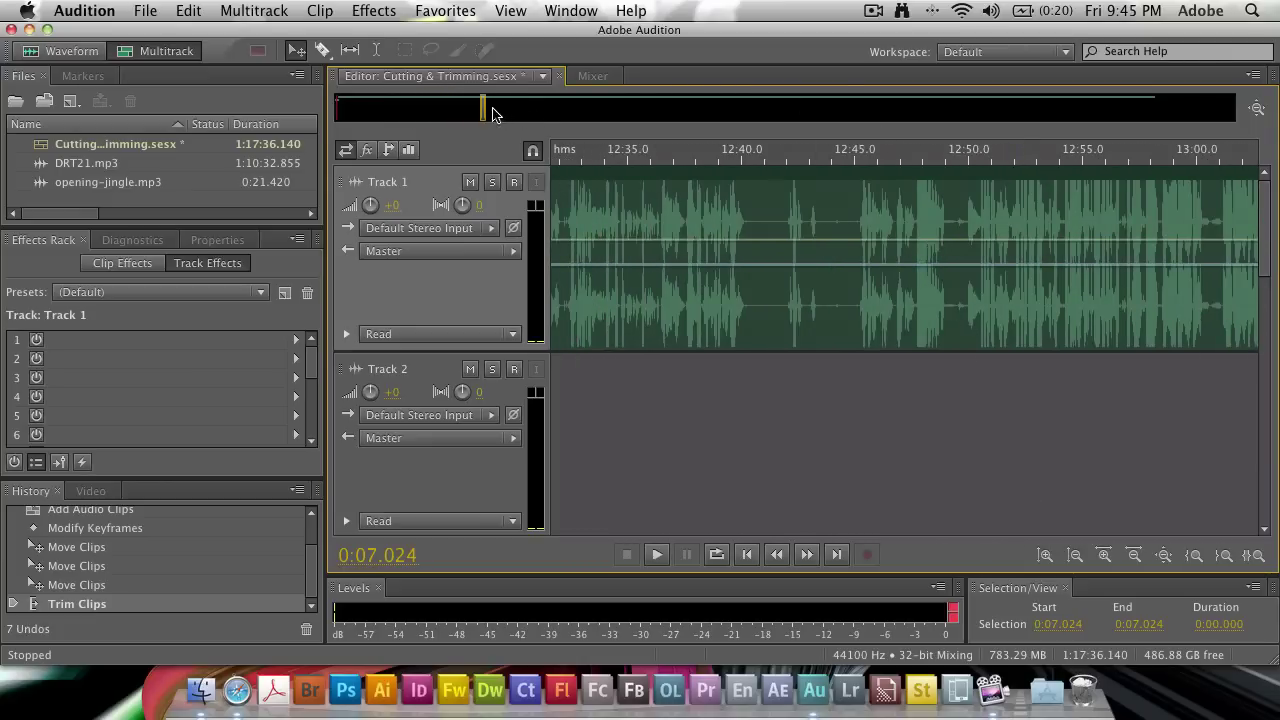
pyautogui.click(487, 103)
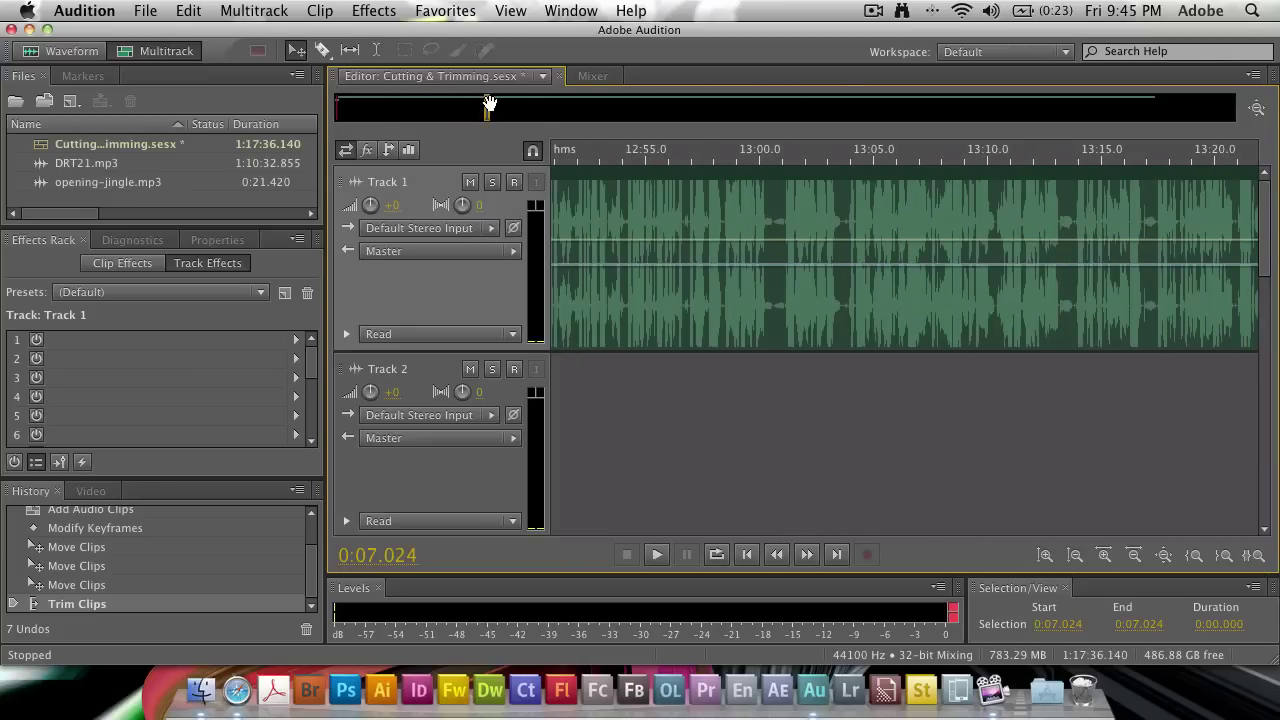
pyautogui.moveTo(489, 103)
pyautogui.mouseDown()
pyautogui.moveTo(1186, 128)
pyautogui.moveTo(806, 104)
pyautogui.moveTo(486, 108)
pyautogui.mouseUp()
pyautogui.scroll(-1, 1142, 212)
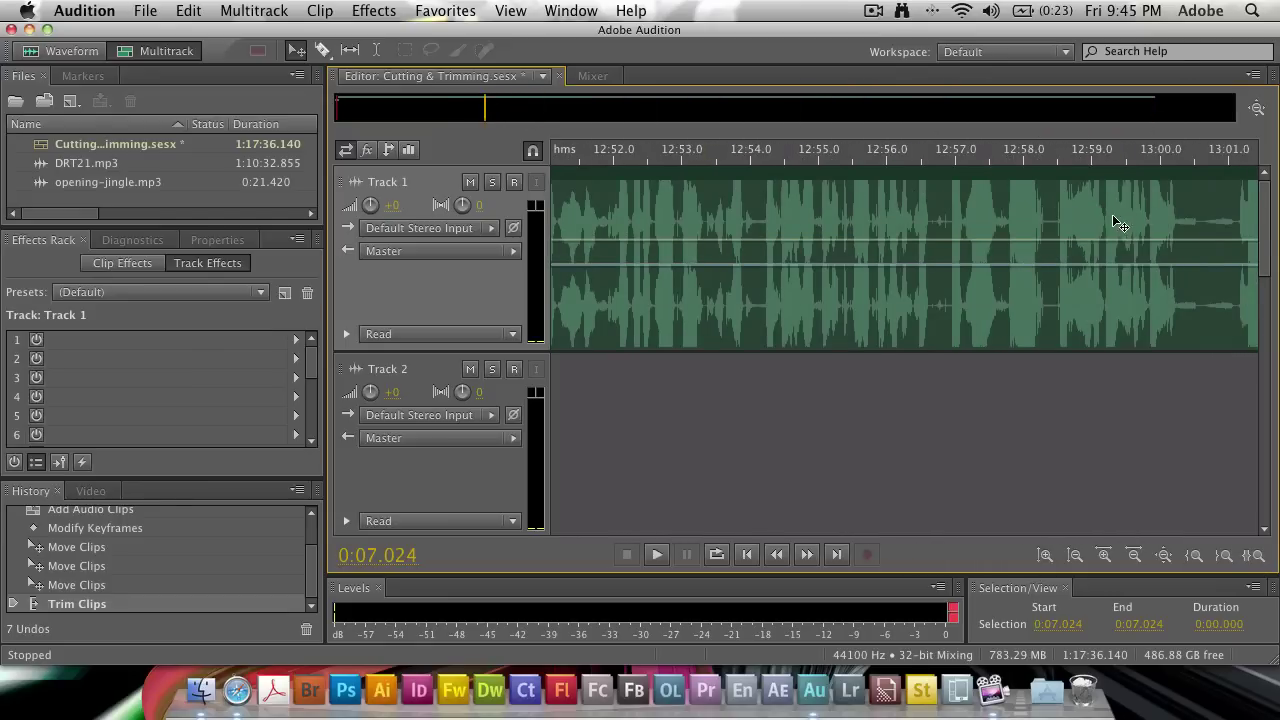
pyautogui.hscroll(3, 1114, 214)
pyautogui.click(936, 158)
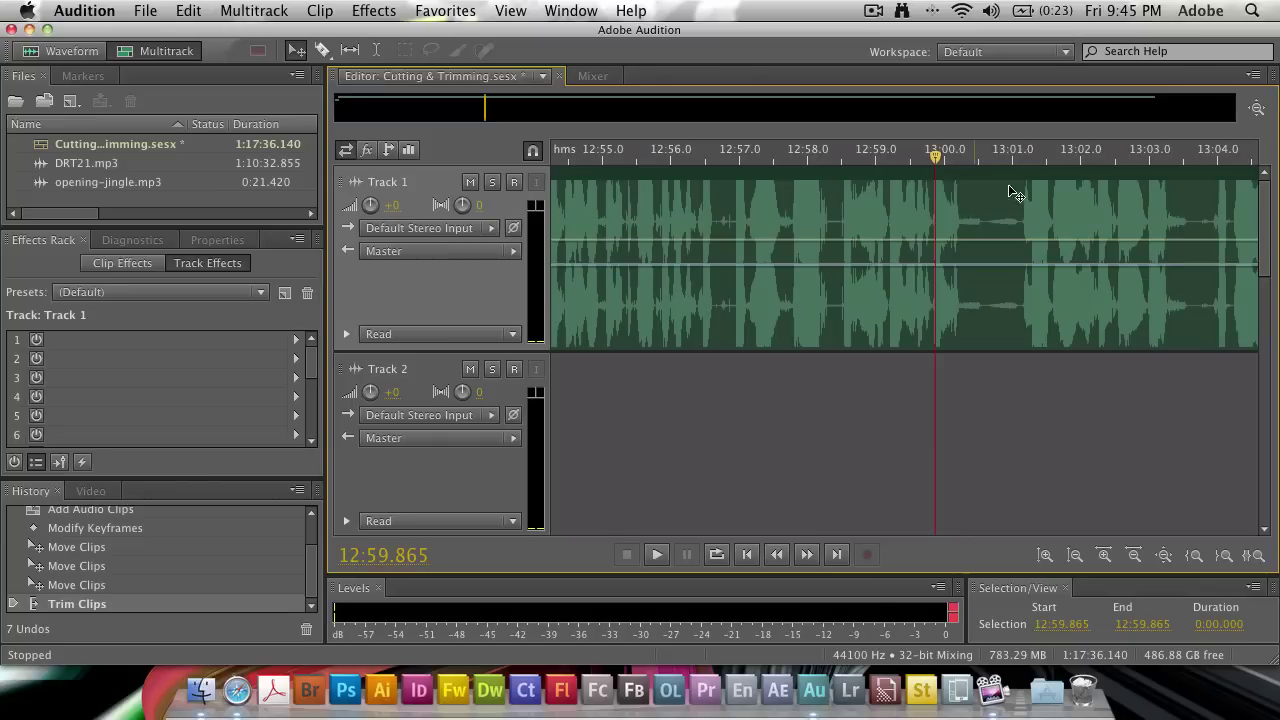
pyautogui.press('space')
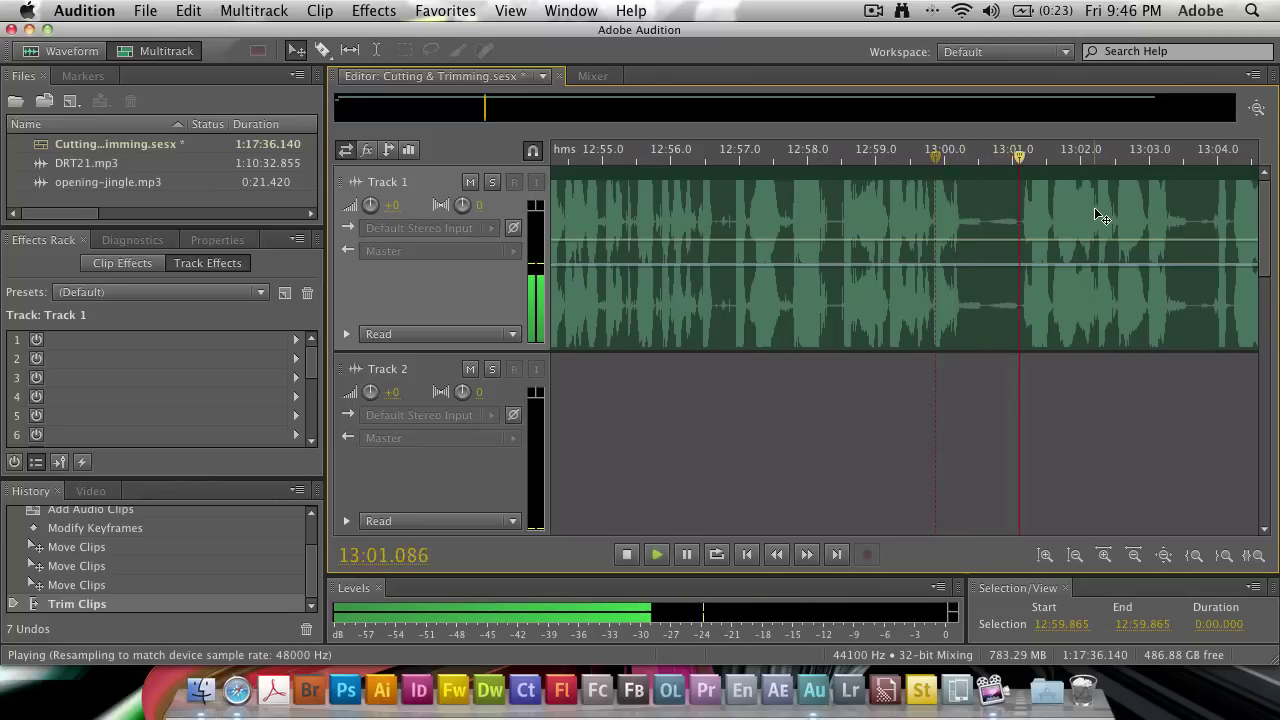
pyautogui.press('space')
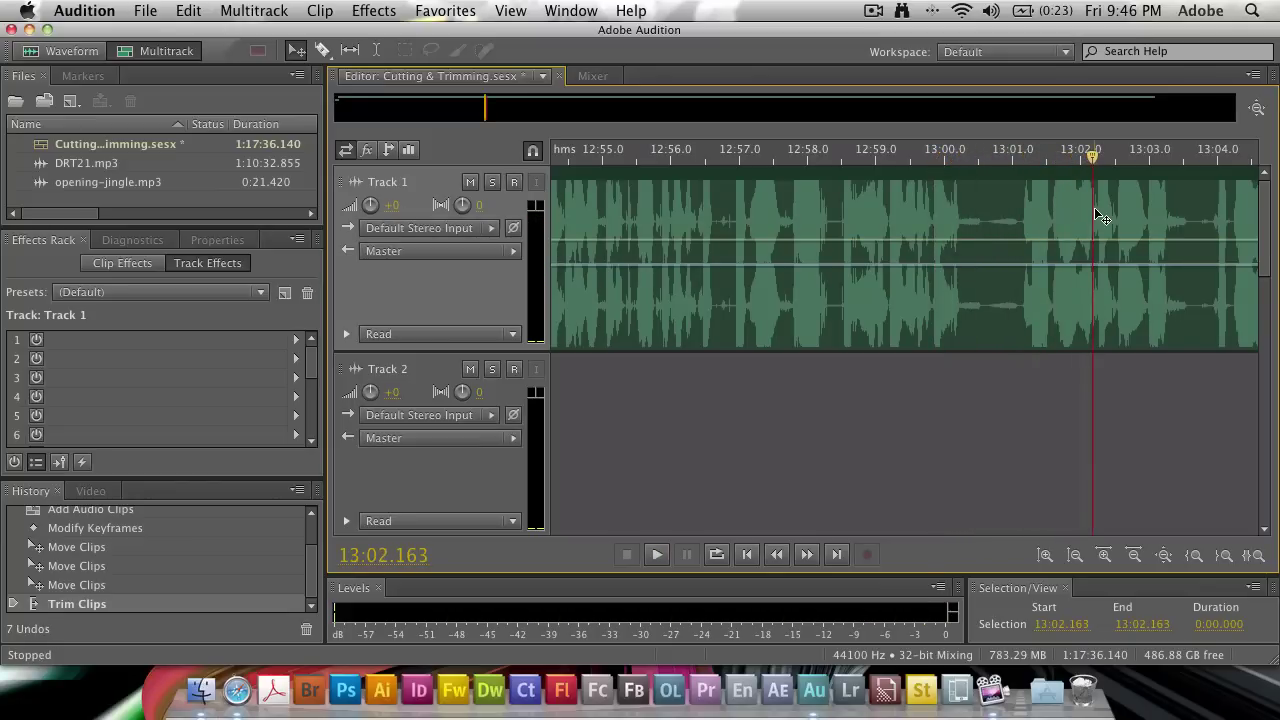
# Zoom in closely on the waveform around the 13:00 playhead.
pyautogui.scroll(-4, 1070, 160)
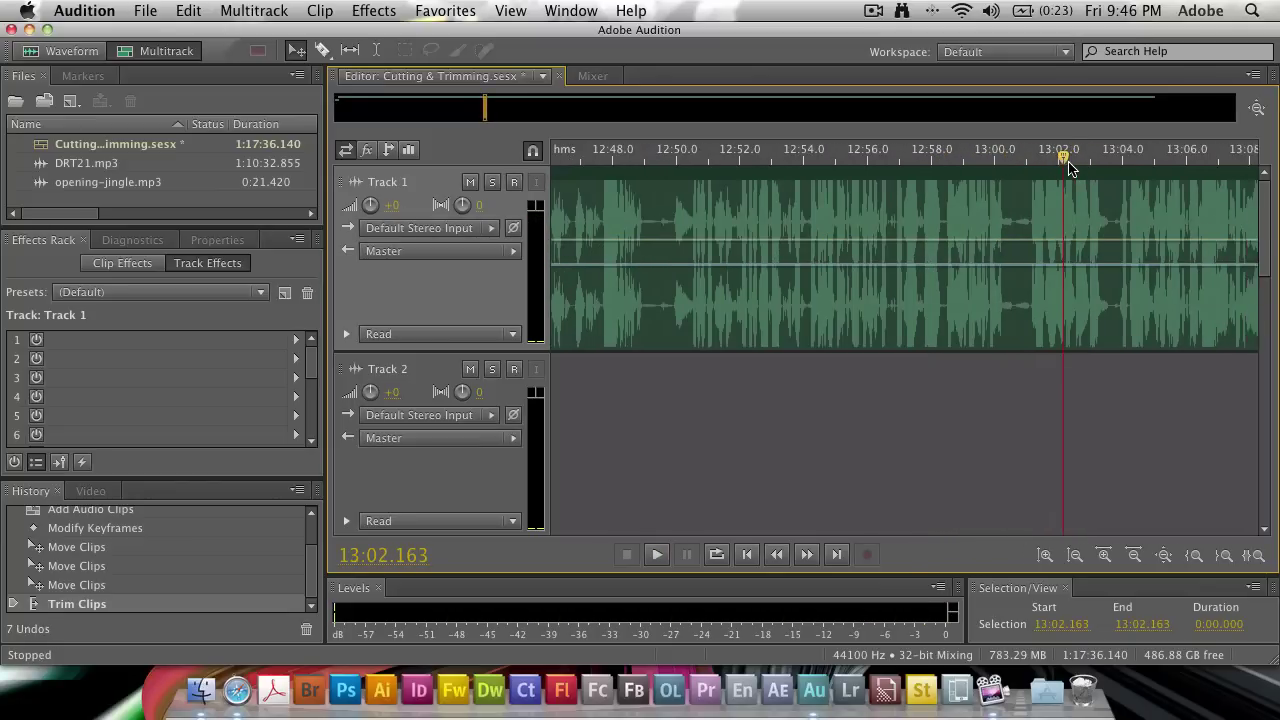
pyautogui.hscroll(1, 1068, 172)
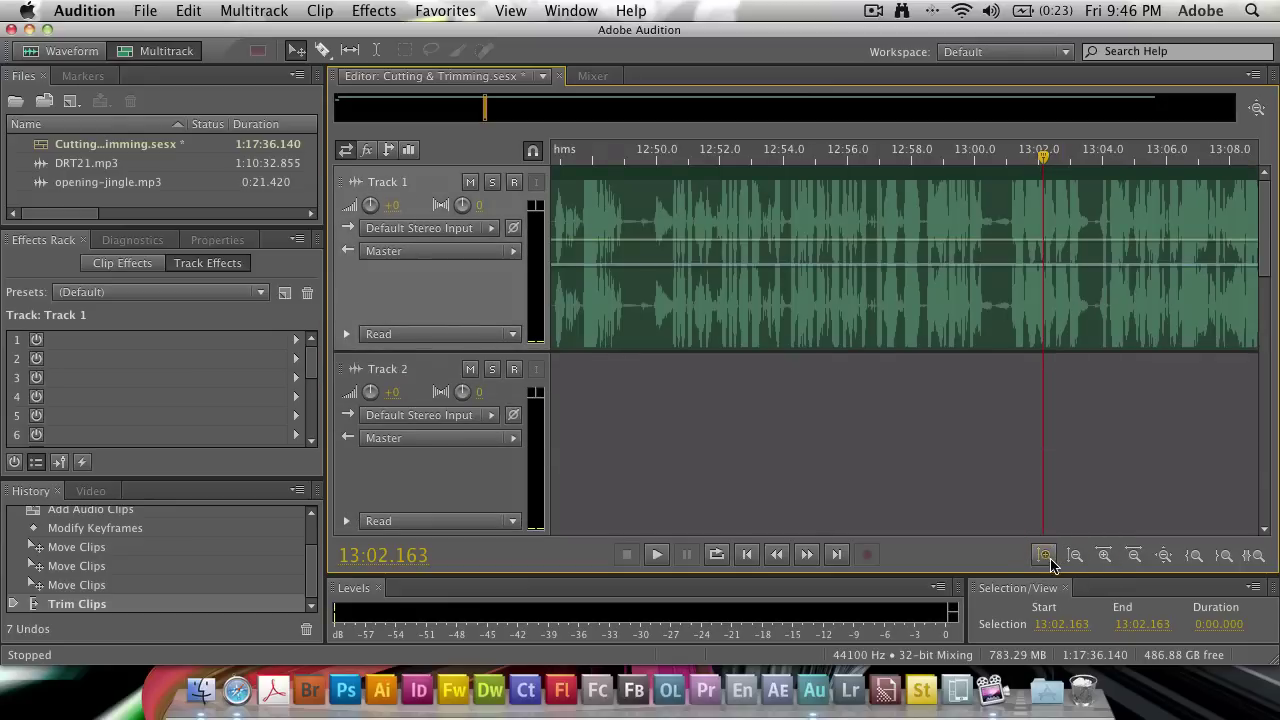
pyautogui.click(1104, 556)
pyautogui.click(1104, 558)
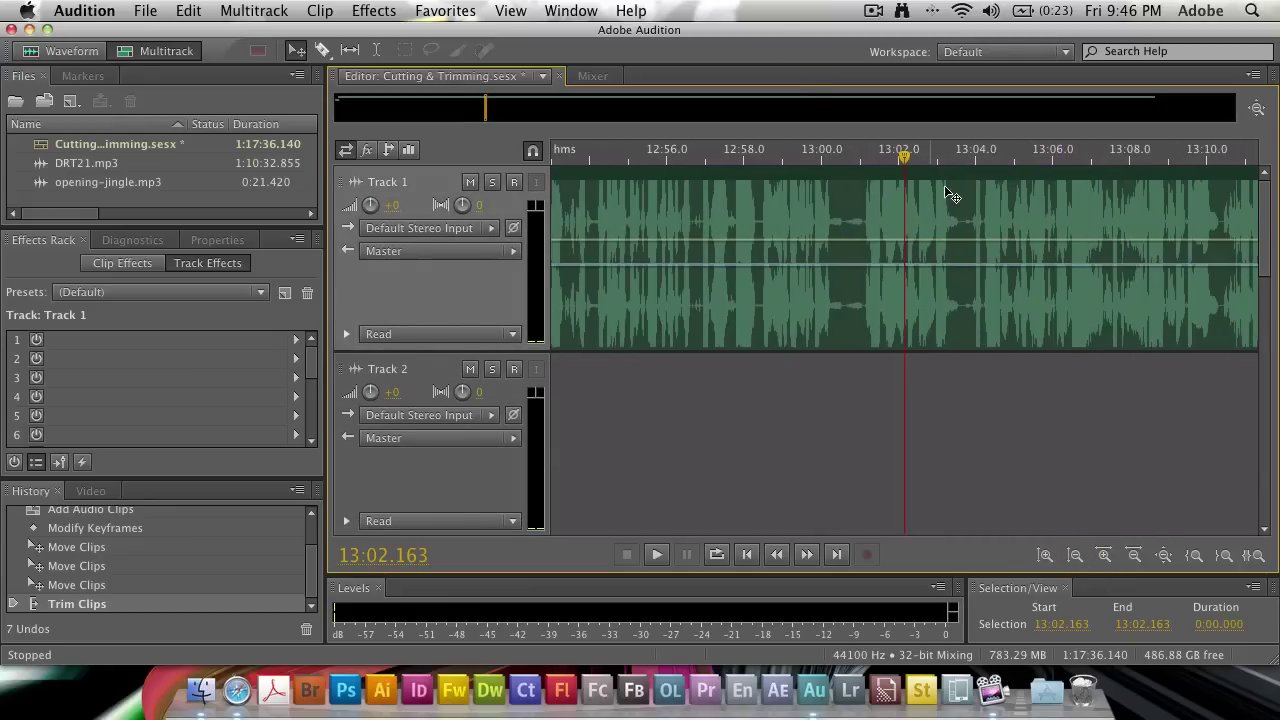
pyautogui.click(921, 162)
# Select from 13:00.568 to the session end and preview it, adjusting speaker volume.
pyautogui.moveTo(921, 162); pyautogui.dragTo(845, 162)
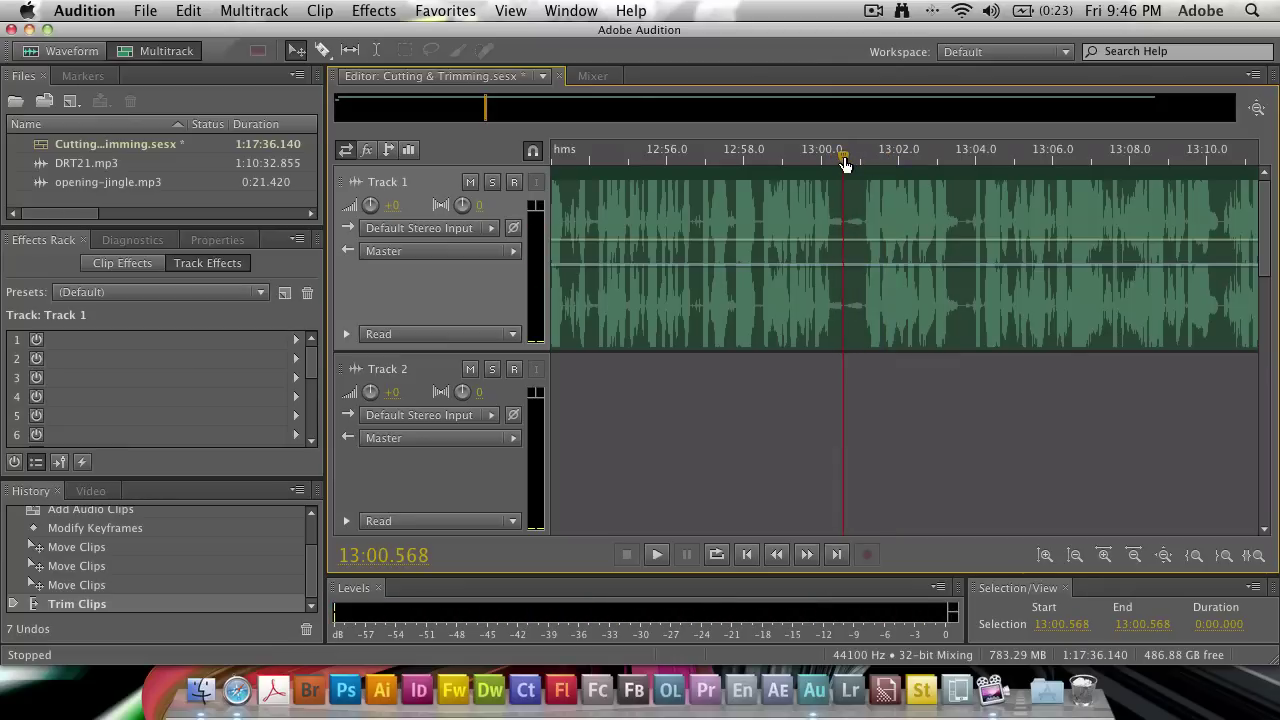
pyautogui.hotkey('shift', 'End')
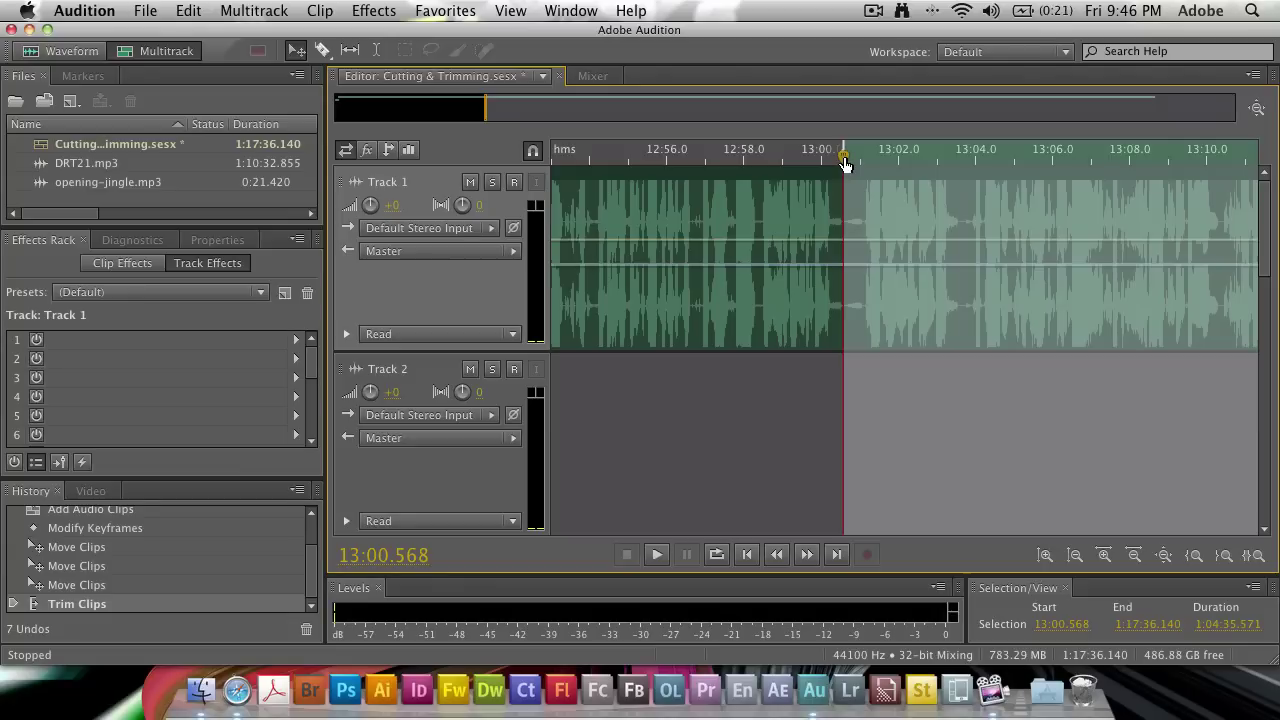
pyautogui.press('XF86AudioRaiseVolume')
pyautogui.press('space')
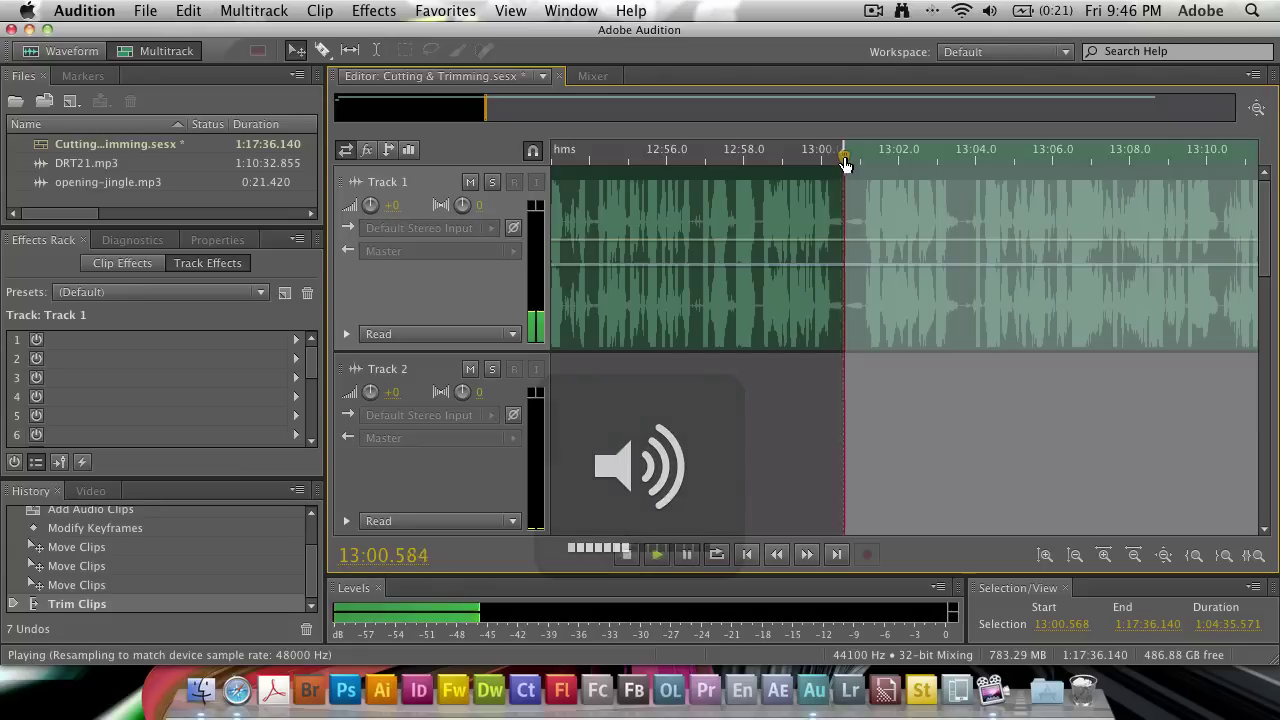
pyautogui.press('XF86AudioLowerVolume')
pyautogui.press('XF86AudioLowerVolume')
pyautogui.press('XF86AudioLowerVolume')
pyautogui.press('XF86AudioLowerVolume')
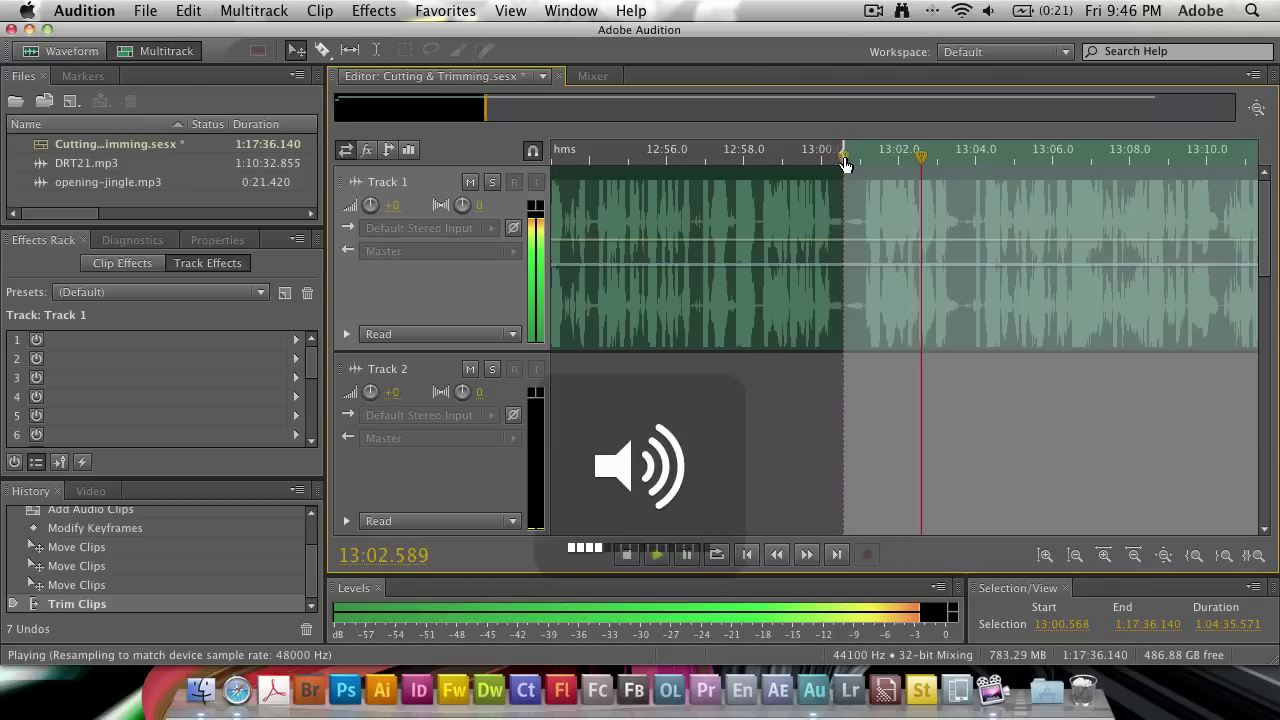
pyautogui.press('XF86AudioRaiseVolume')
pyautogui.press('XF86AudioRaiseVolume')
pyautogui.press('XF86AudioRaiseVolume')
pyautogui.press('XF86AudioRaiseVolume')
pyautogui.press('XF86AudioRaiseVolume')
pyautogui.press('XF86AudioRaiseVolume')
pyautogui.press('space')
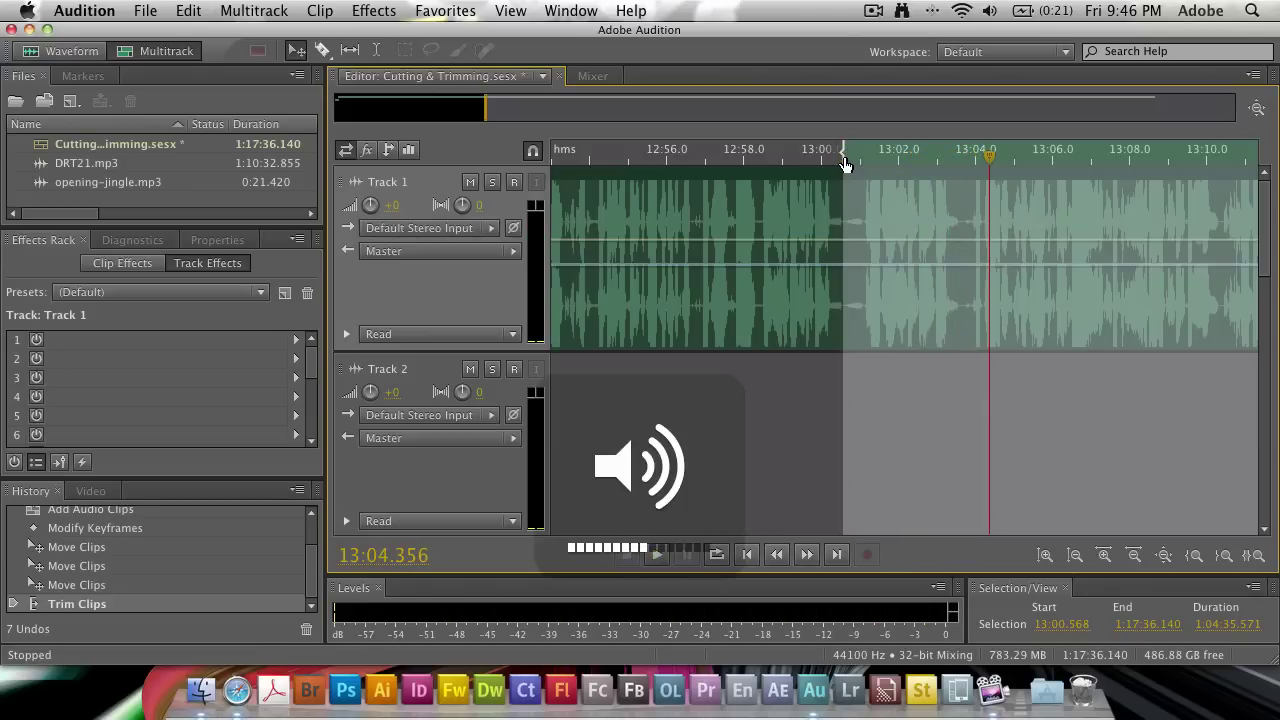
# Replay from the selection start and end the selection at 13:03.747.
pyautogui.scroll(-1, 845, 163)
pyautogui.click(853, 163)
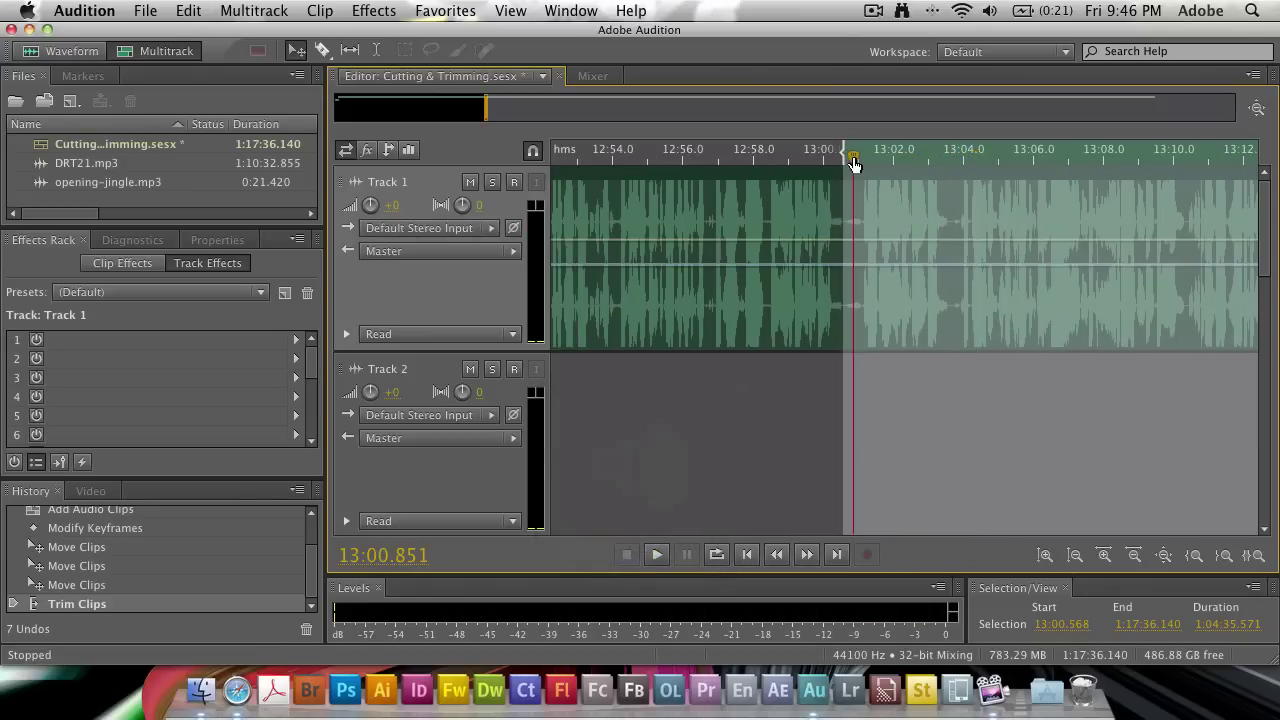
pyautogui.press('space')
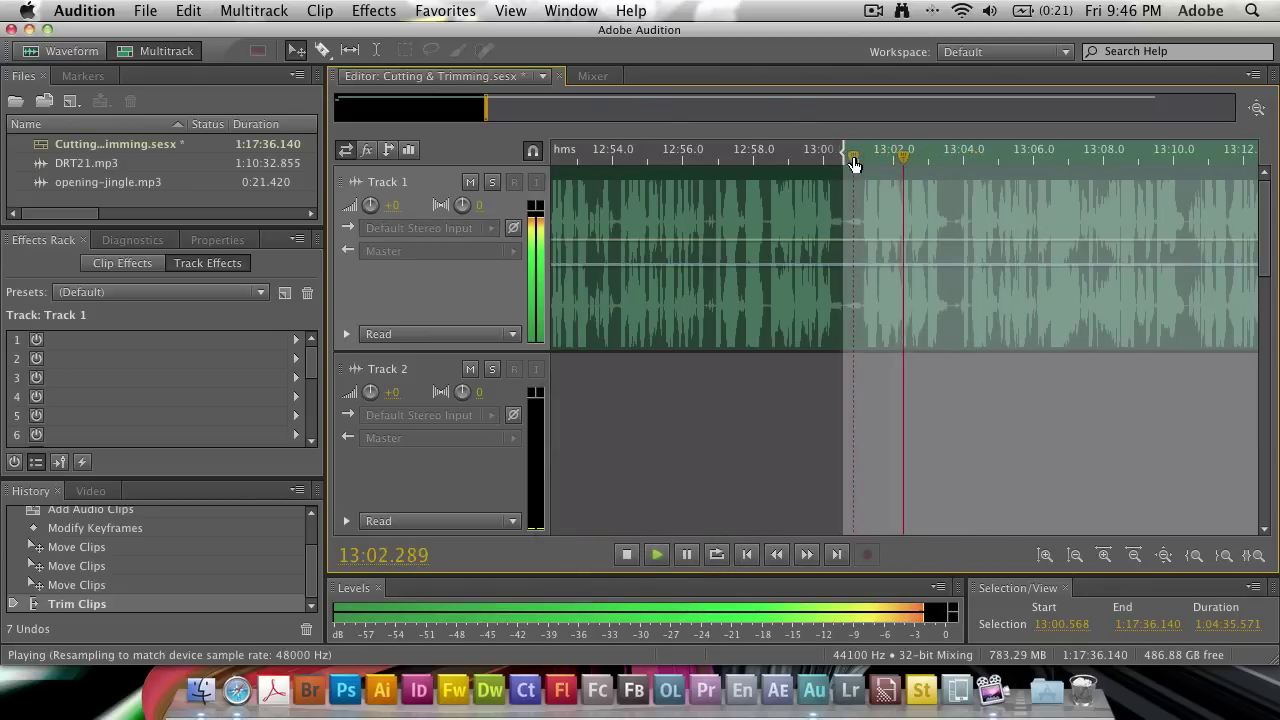
pyautogui.press('space')
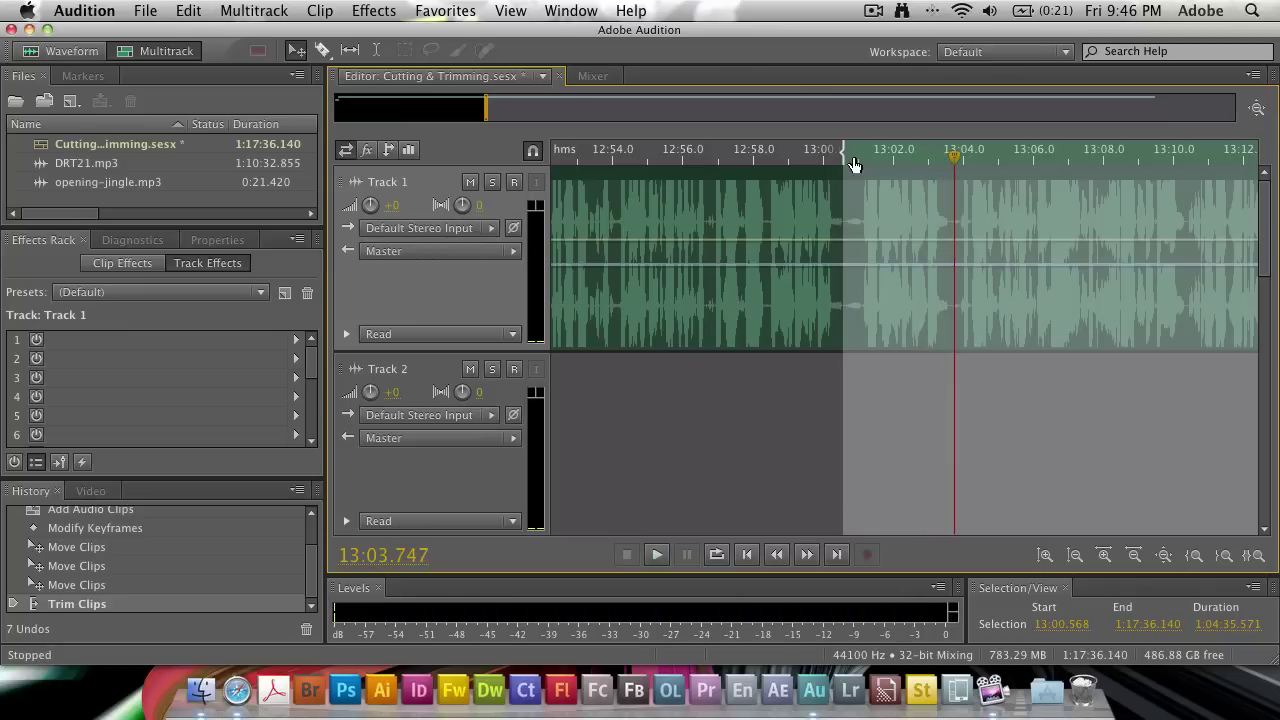
pyautogui.hotkey('shift', 'End')
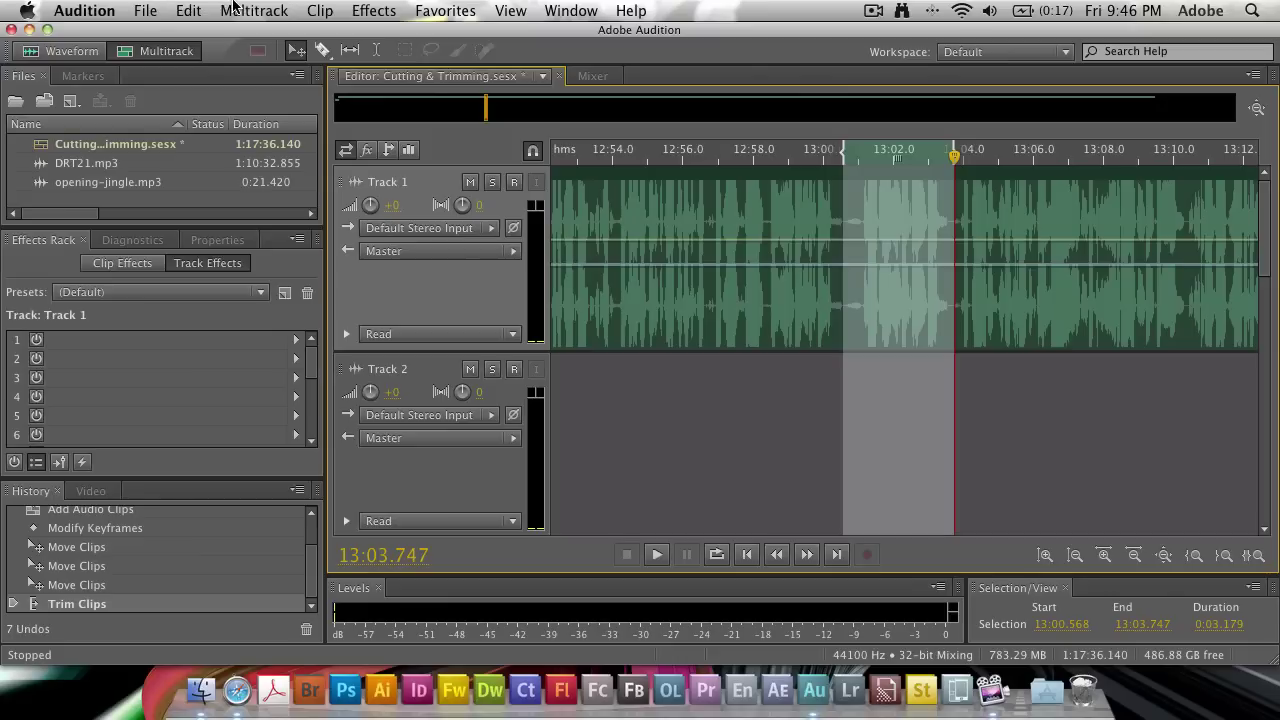
# Ripple delete the 13:00.568–13:03.747 selection in all tracks and scrub across the join.
pyautogui.click(232, 8)
pyautogui.moveTo(188, 8)
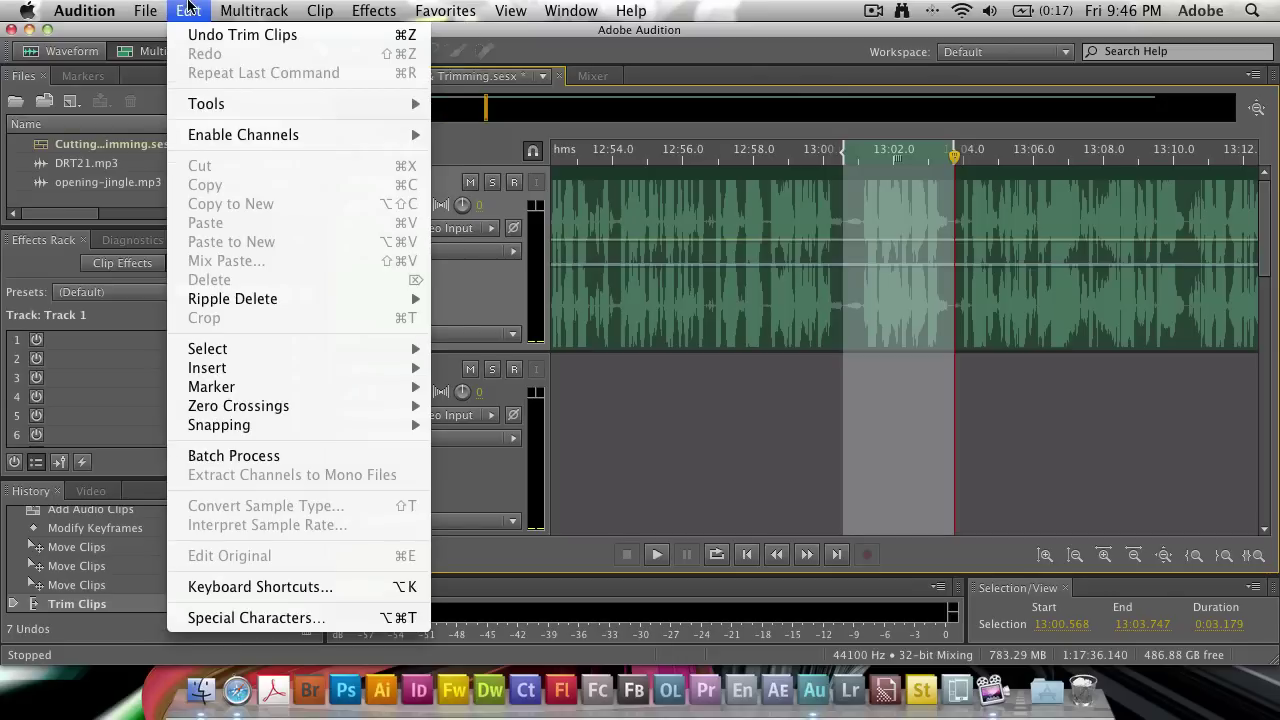
pyautogui.moveTo(259, 300)
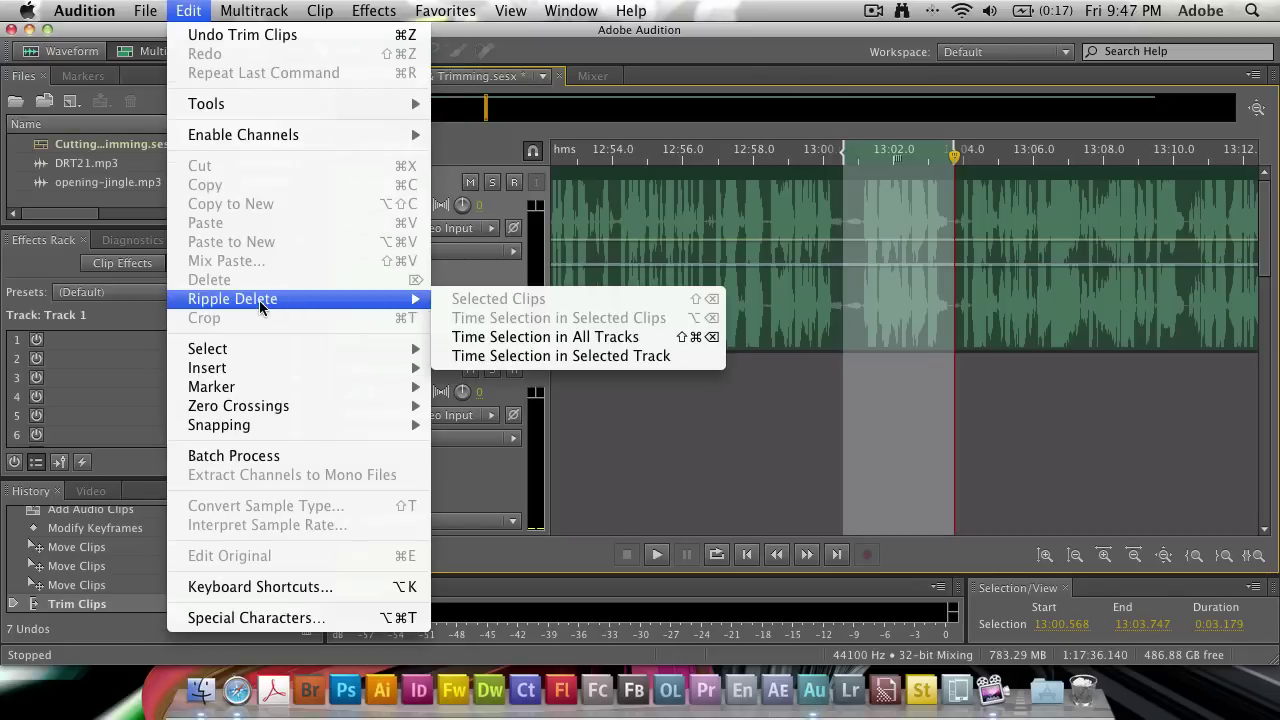
pyautogui.click(648, 346)
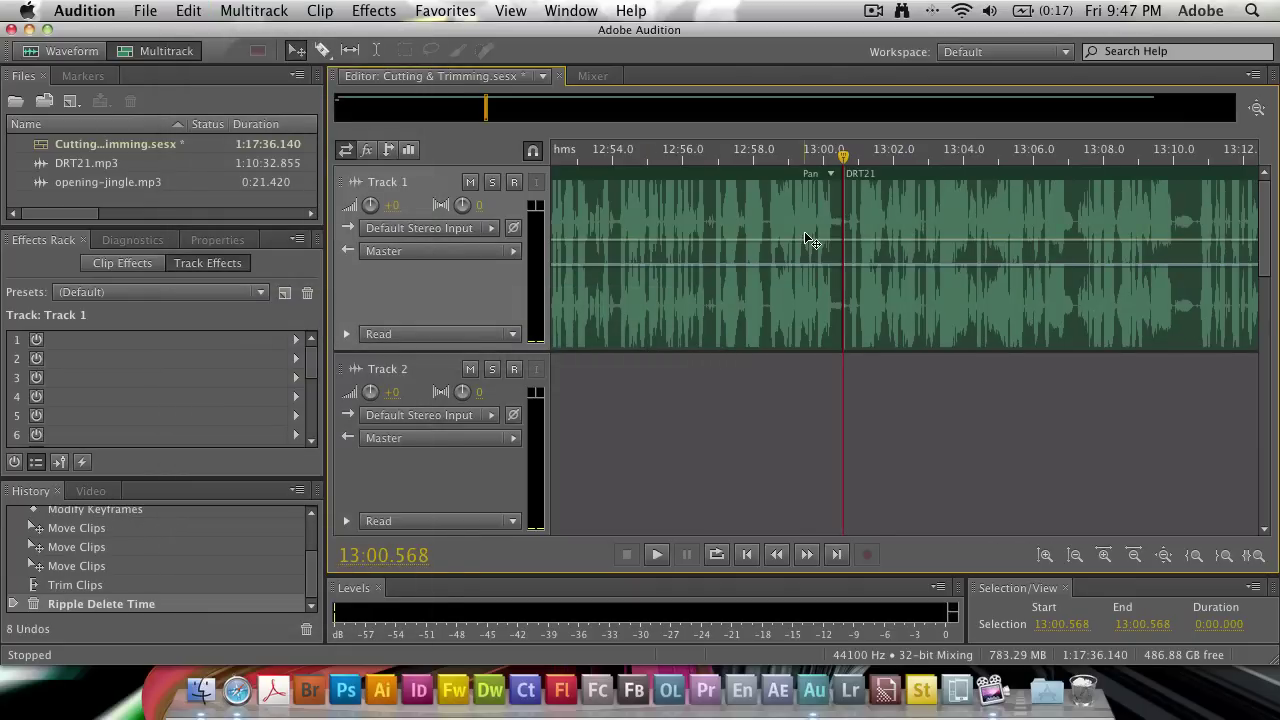
pyautogui.click(848, 365)
pyautogui.moveTo(858, 158)
pyautogui.mouseDown()
pyautogui.moveTo(871, 163)
pyautogui.moveTo(857, 163)
pyautogui.mouseUp()
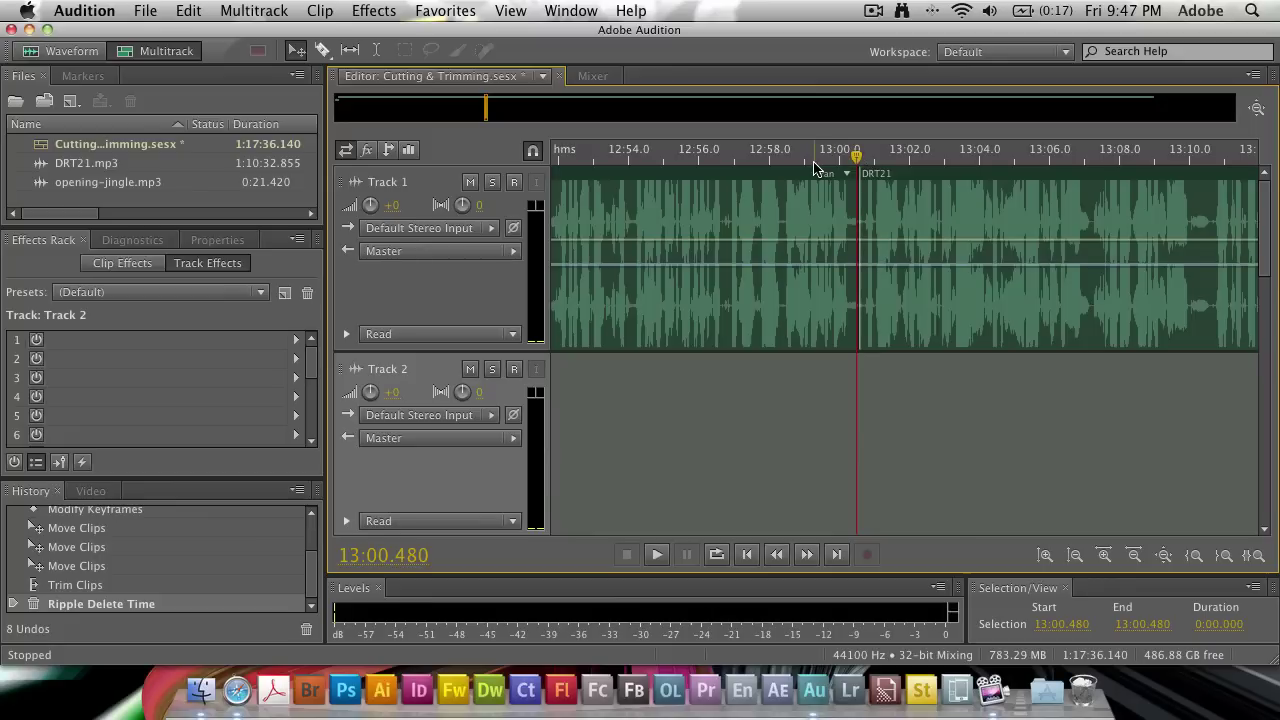
# Scroll the timeline to the end of the podcast.
pyautogui.hscroll(10, 795, 245)
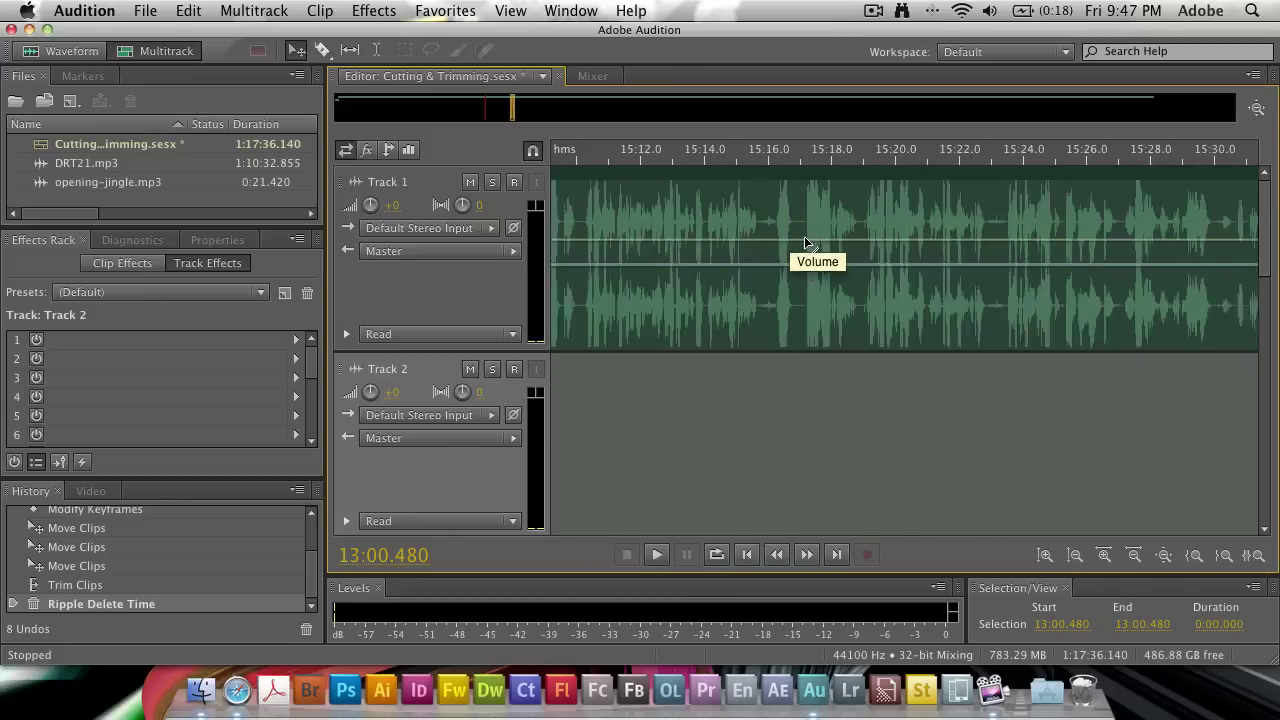
pyautogui.hscroll(5, 805, 243)
pyautogui.moveTo(530, 103); pyautogui.dragTo(1150, 116)
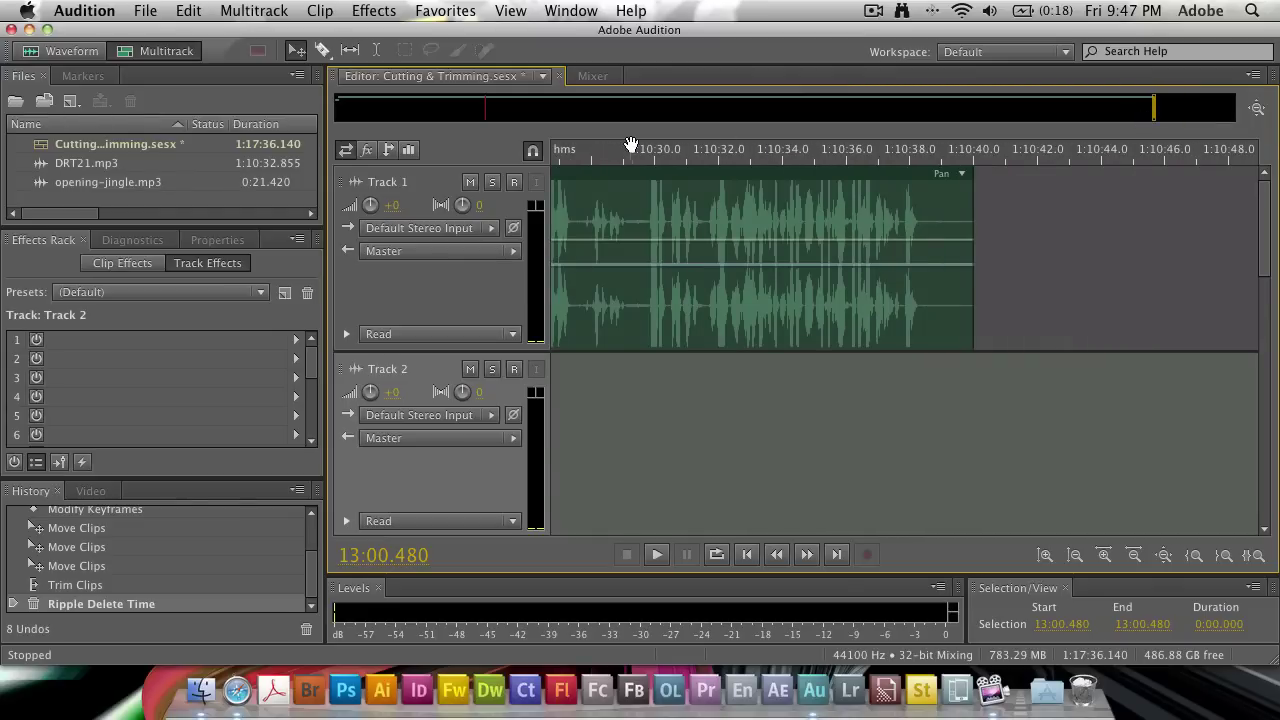
# Import opening-jingle.mp3 from Finder and place it on Track 2 just after the podcast ends.
pyautogui.press('super+Tab')
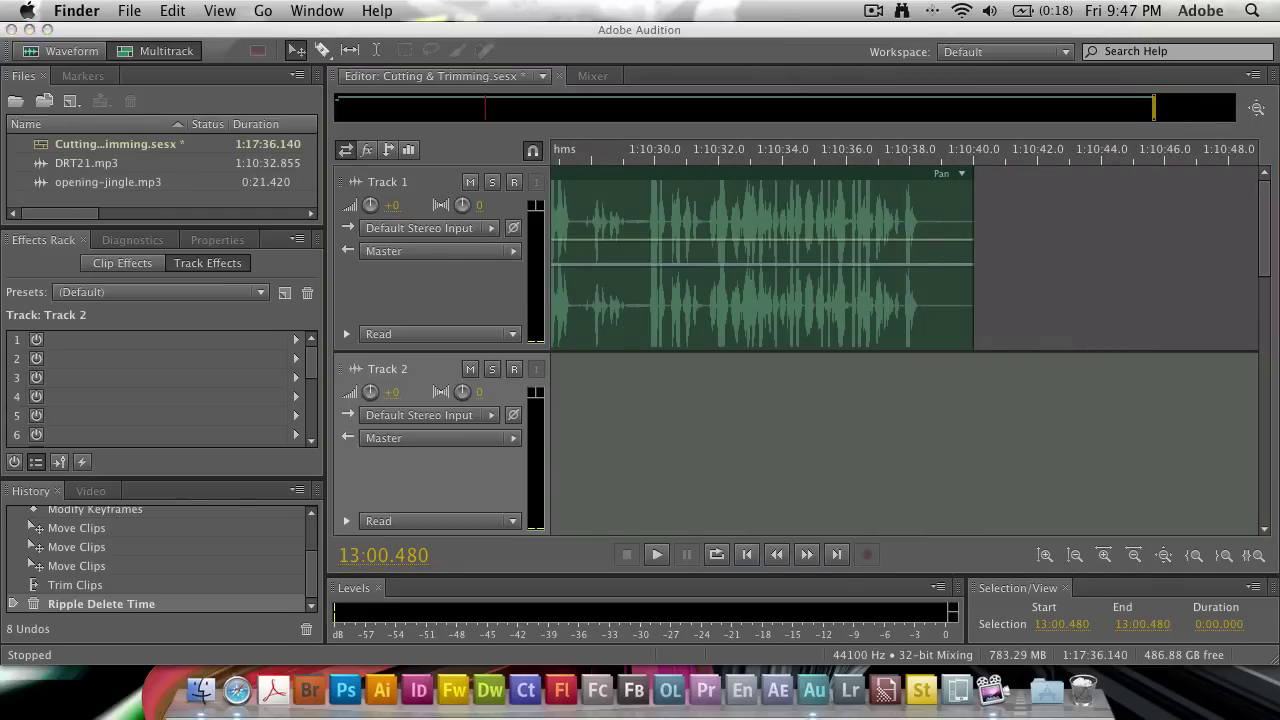
pyautogui.moveTo(1150, 600); pyautogui.dragTo(781, 455)
pyautogui.click(87, 184)
pyautogui.moveTo(87, 184); pyautogui.dragTo(1006, 430)
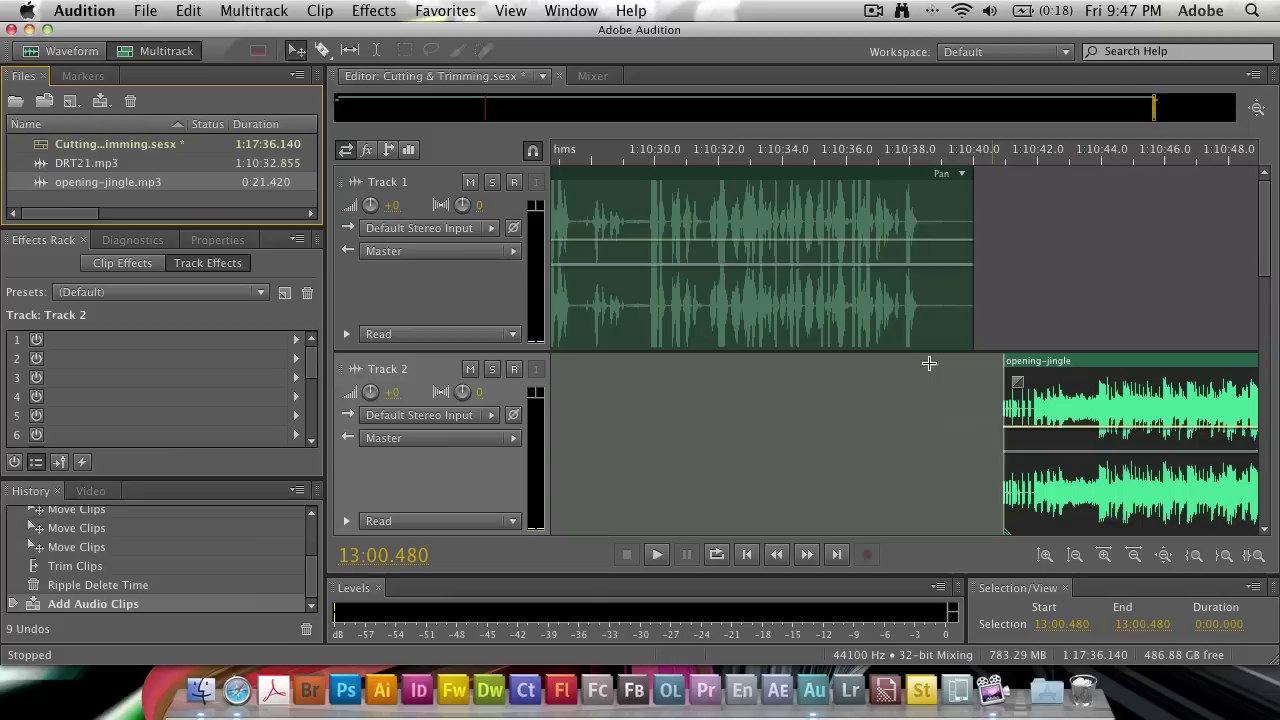
# Move the jingle clip to start at 1:10:31.603, overlapping the podcast's ending.
pyautogui.click(632, 160)
pyautogui.press('space')
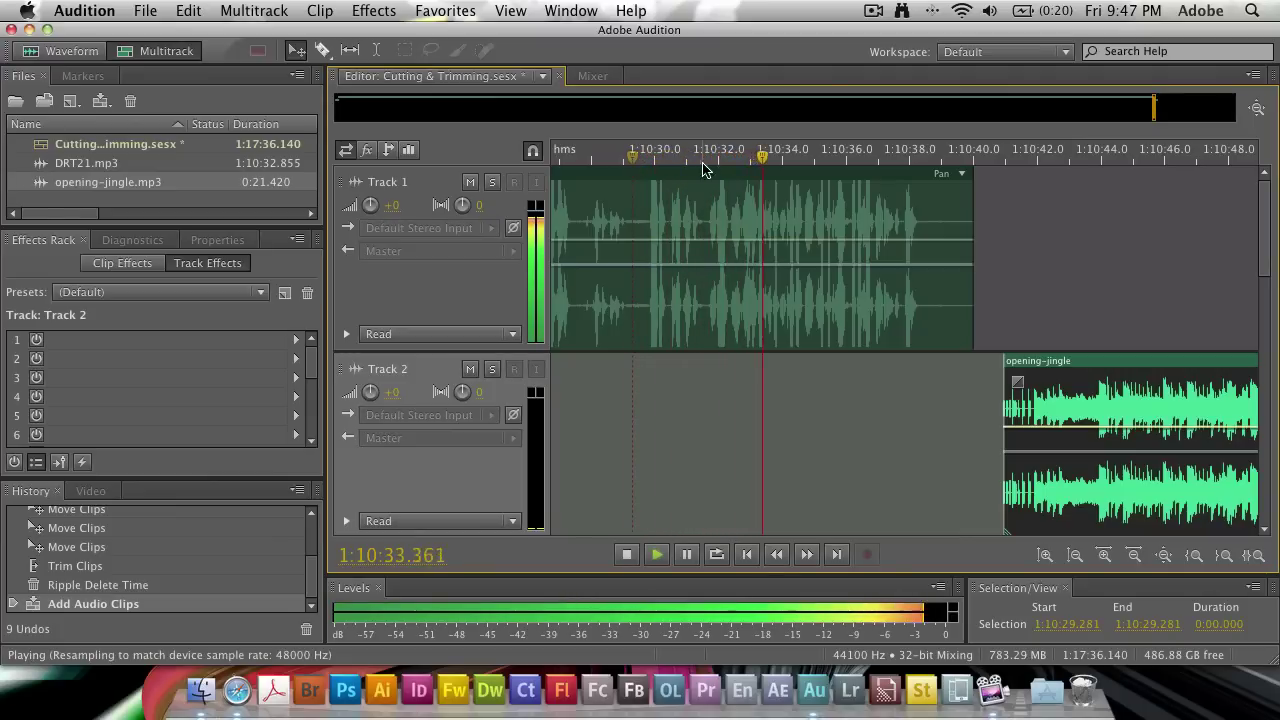
pyautogui.press('space')
pyautogui.moveTo(690, 160)
pyautogui.mouseDown()
pyautogui.moveTo(706, 162)
pyautogui.moveTo(706, 177)
pyautogui.mouseUp()
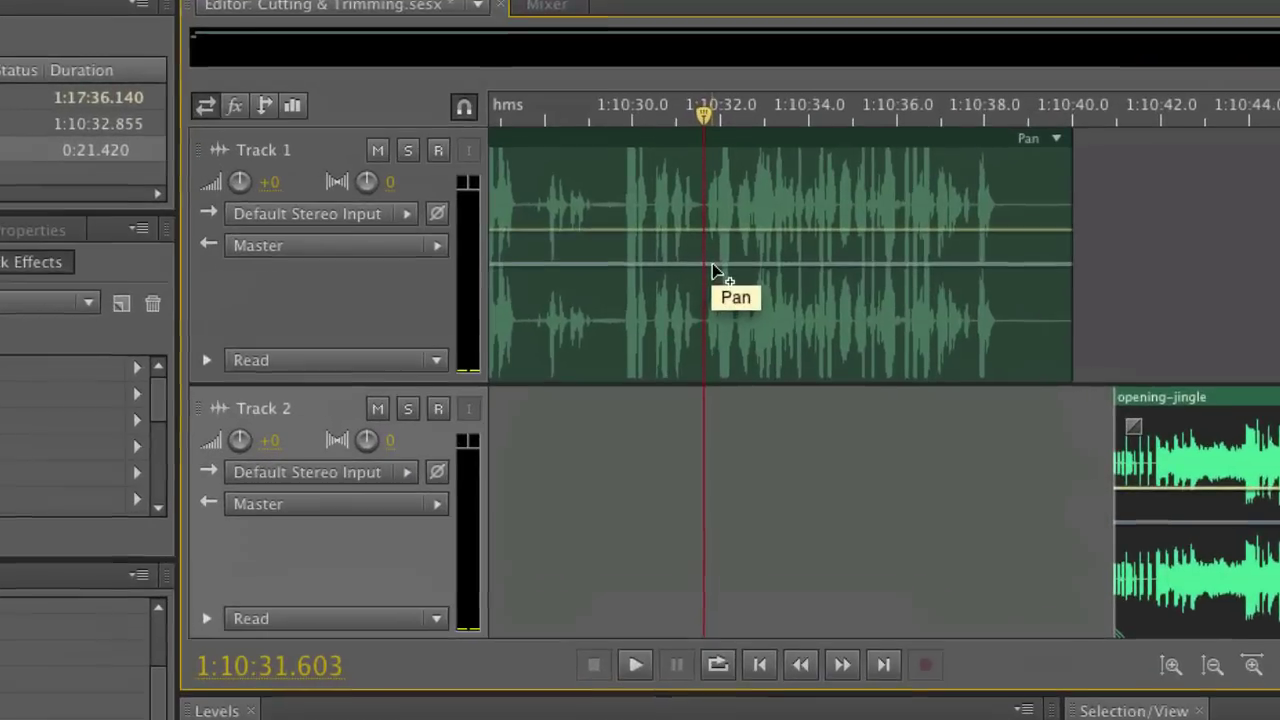
pyautogui.moveTo(1205, 442); pyautogui.dragTo(786, 428)
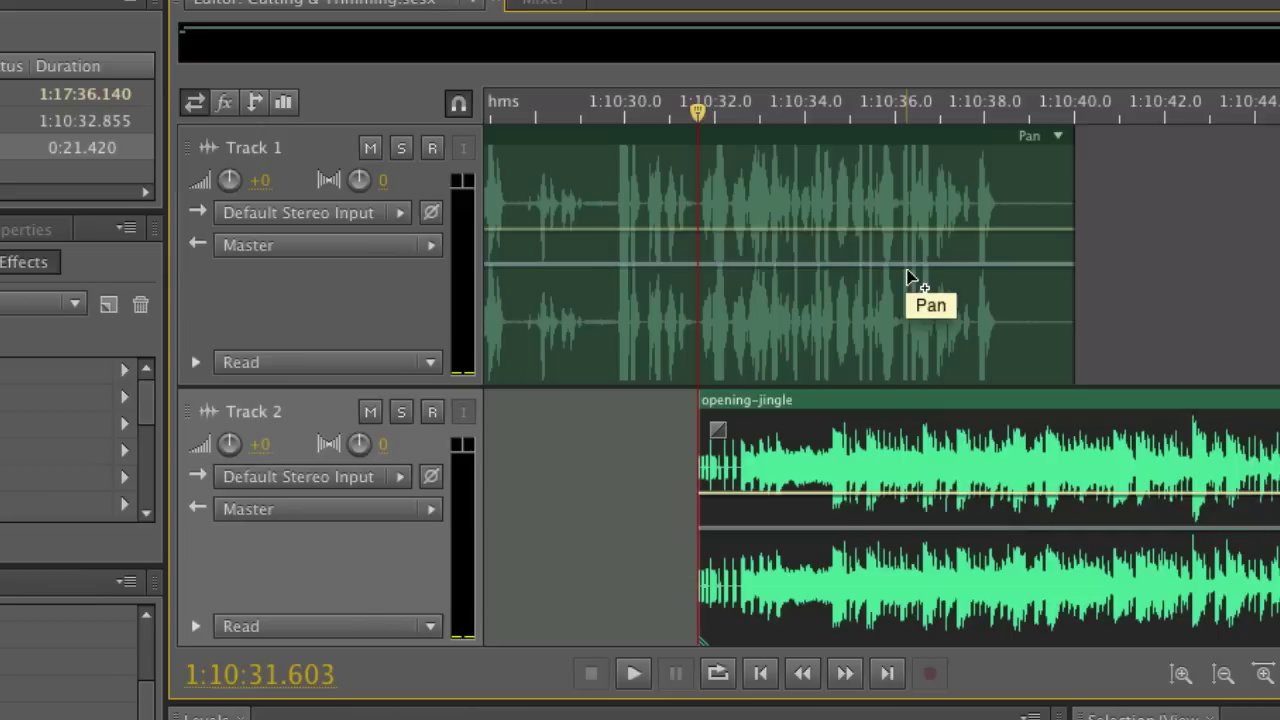
# Play back the podcast and jingle overlap, lowering the system volume.
pyautogui.press('space')
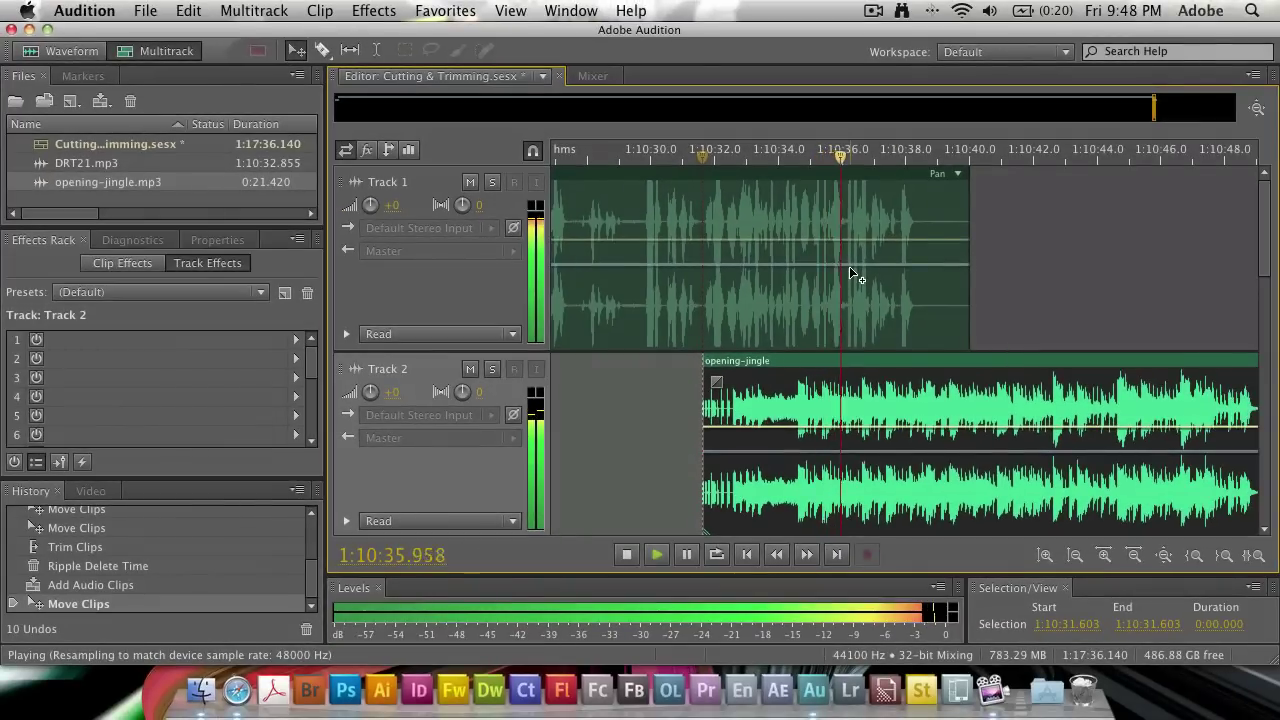
pyautogui.press('XF86AudioLowerVolume')
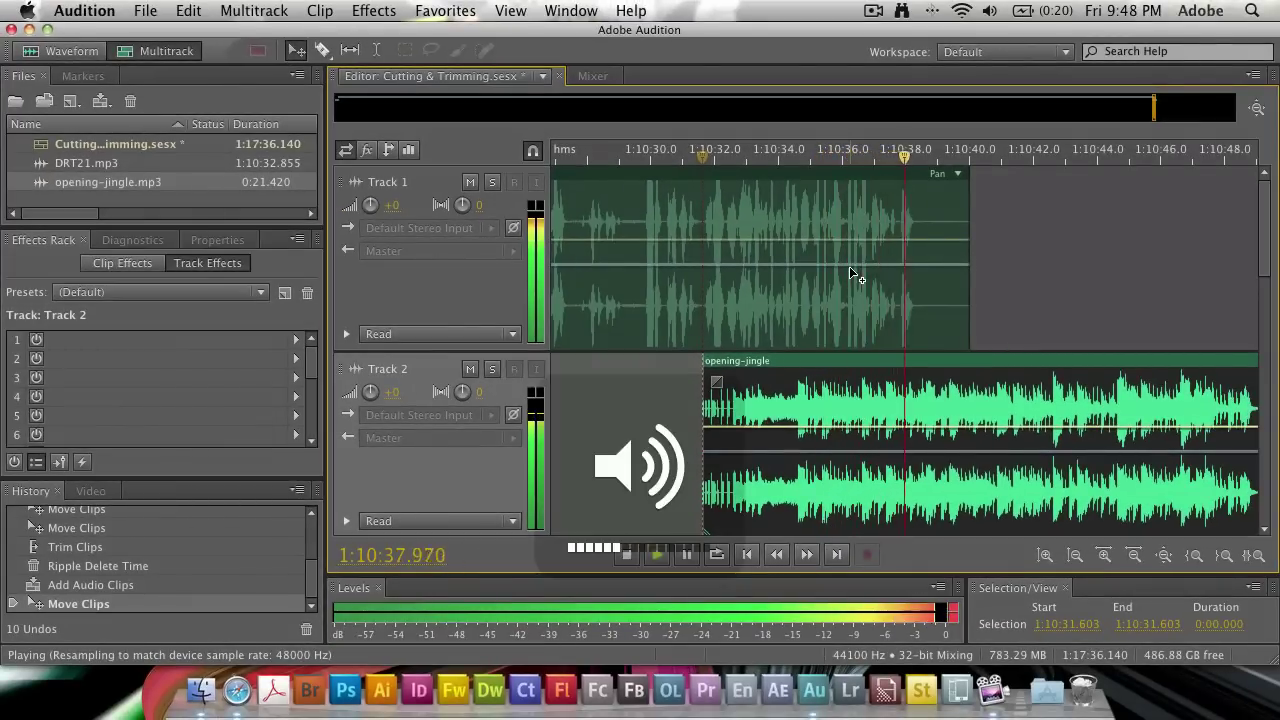
pyautogui.press('space')
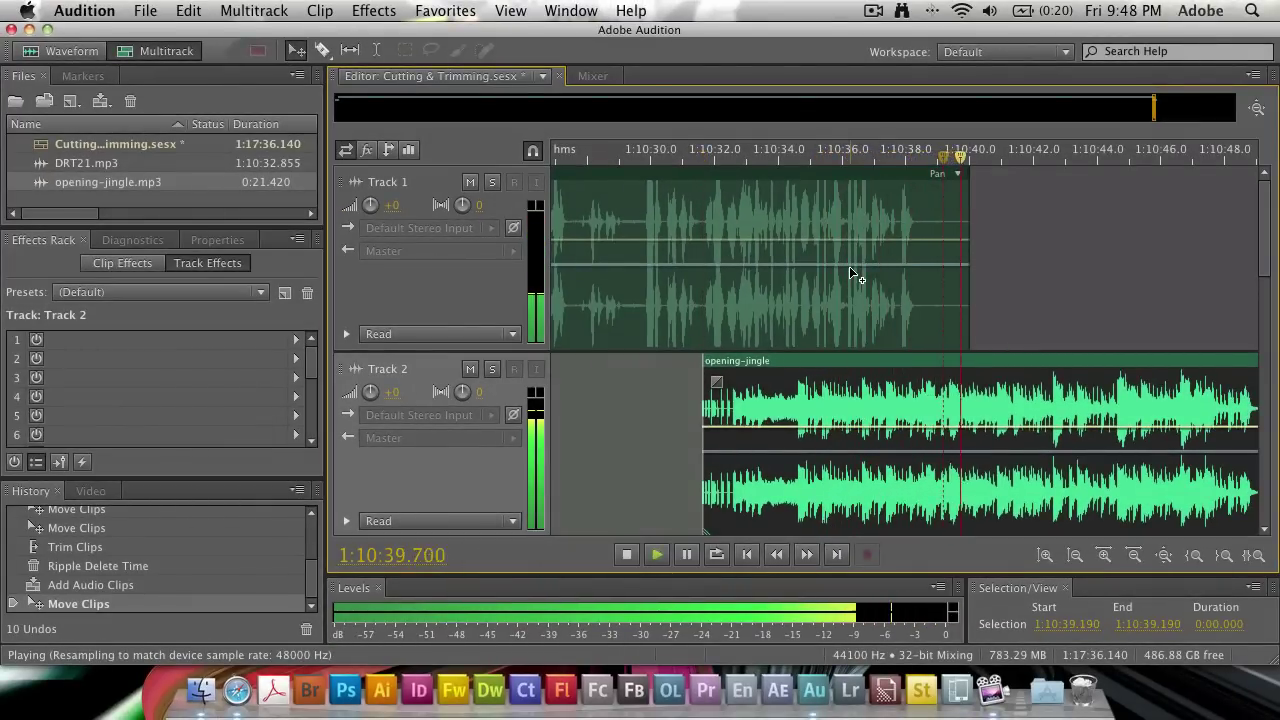
pyautogui.press('space')
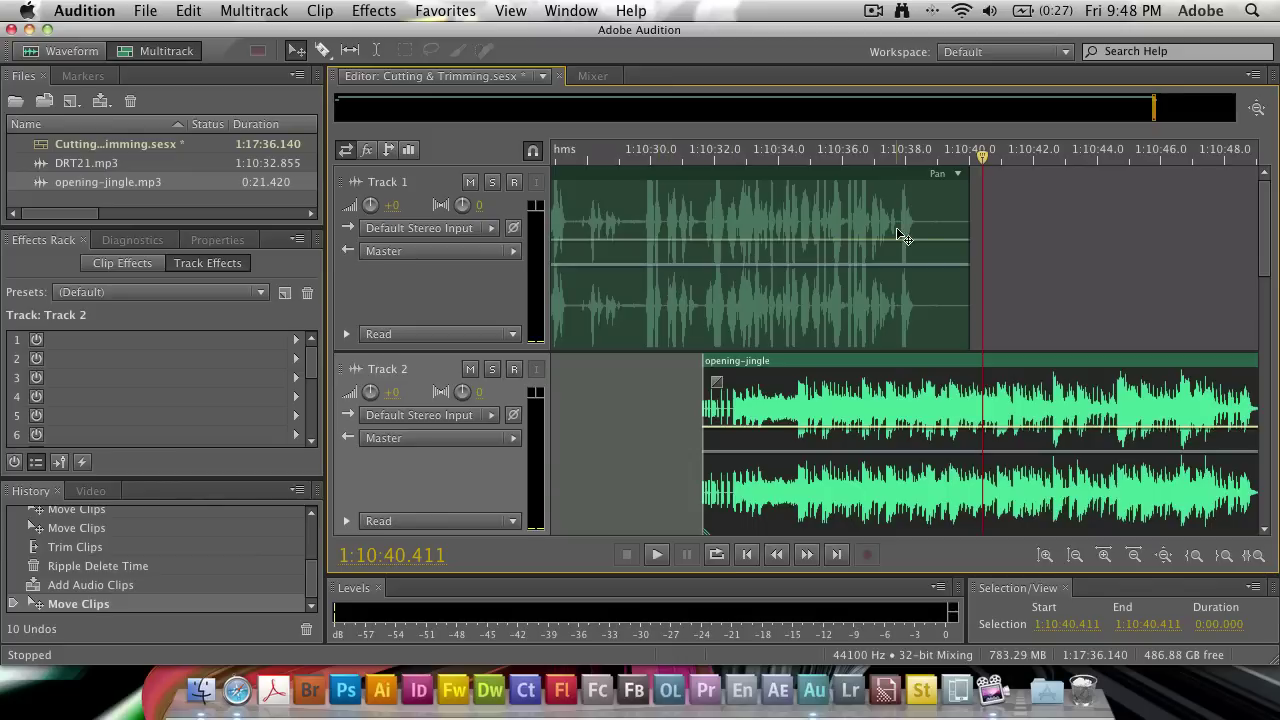
# Trim the DRT21 clip's silent tail so Track 1 ends near 1:10:38.8.
pyautogui.click(945, 255)
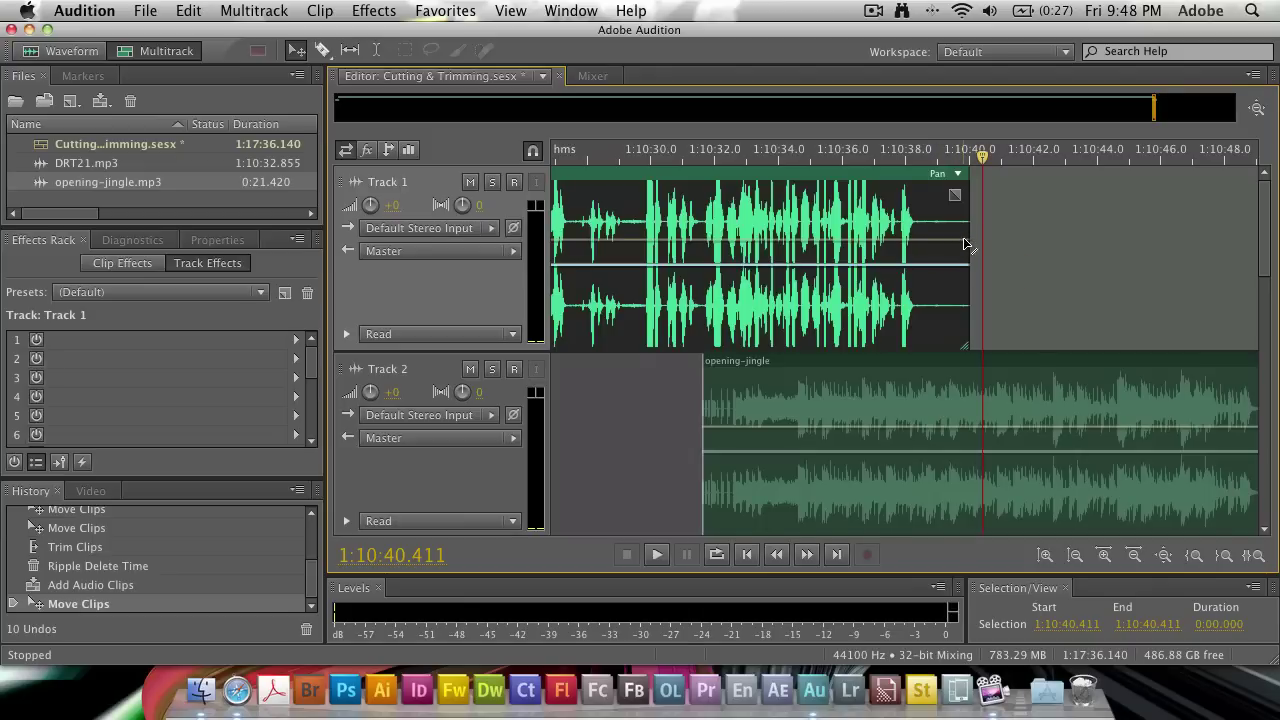
pyautogui.hscroll(-5, 975, 235)
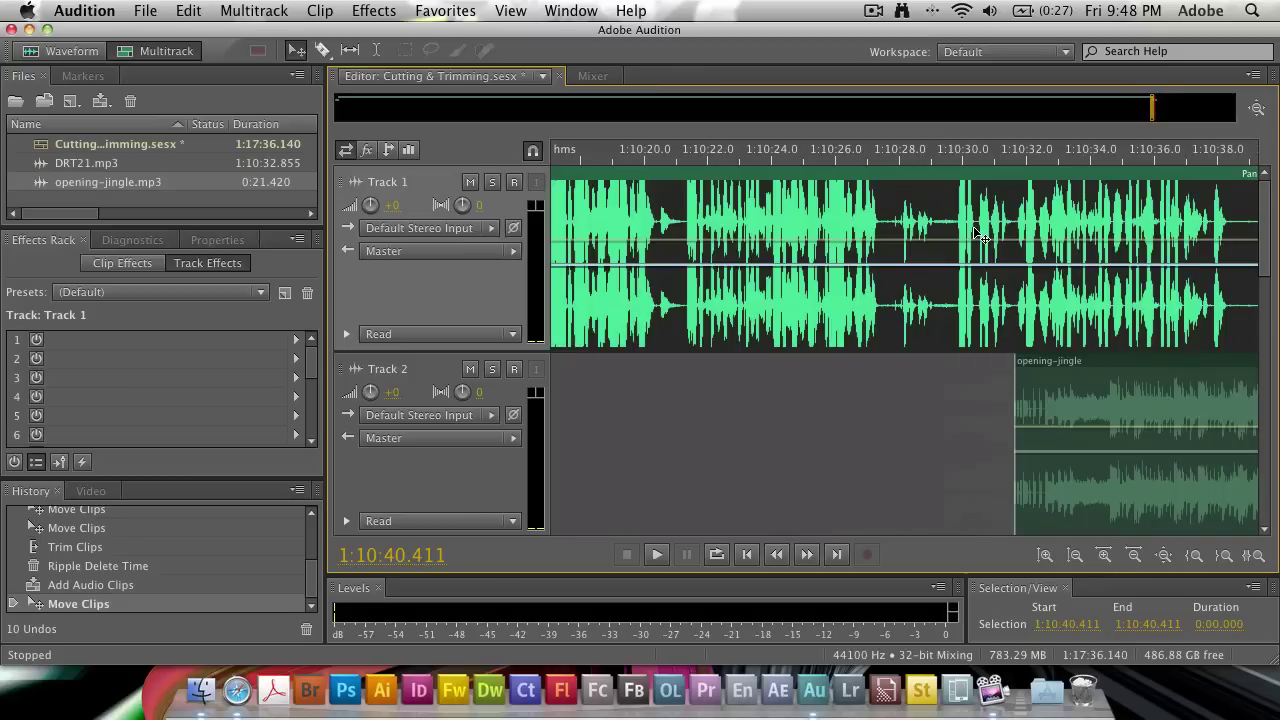
pyautogui.hscroll(5, 978, 233)
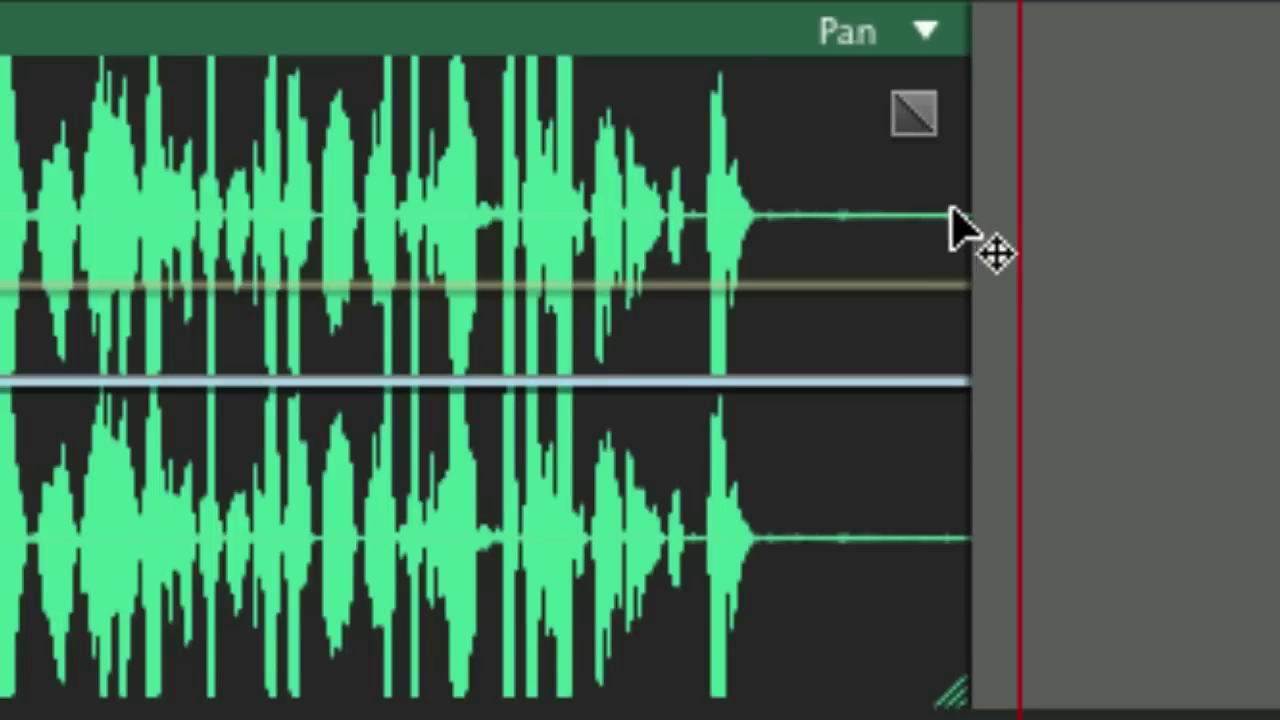
pyautogui.moveTo(952, 207); pyautogui.dragTo(800, 215)
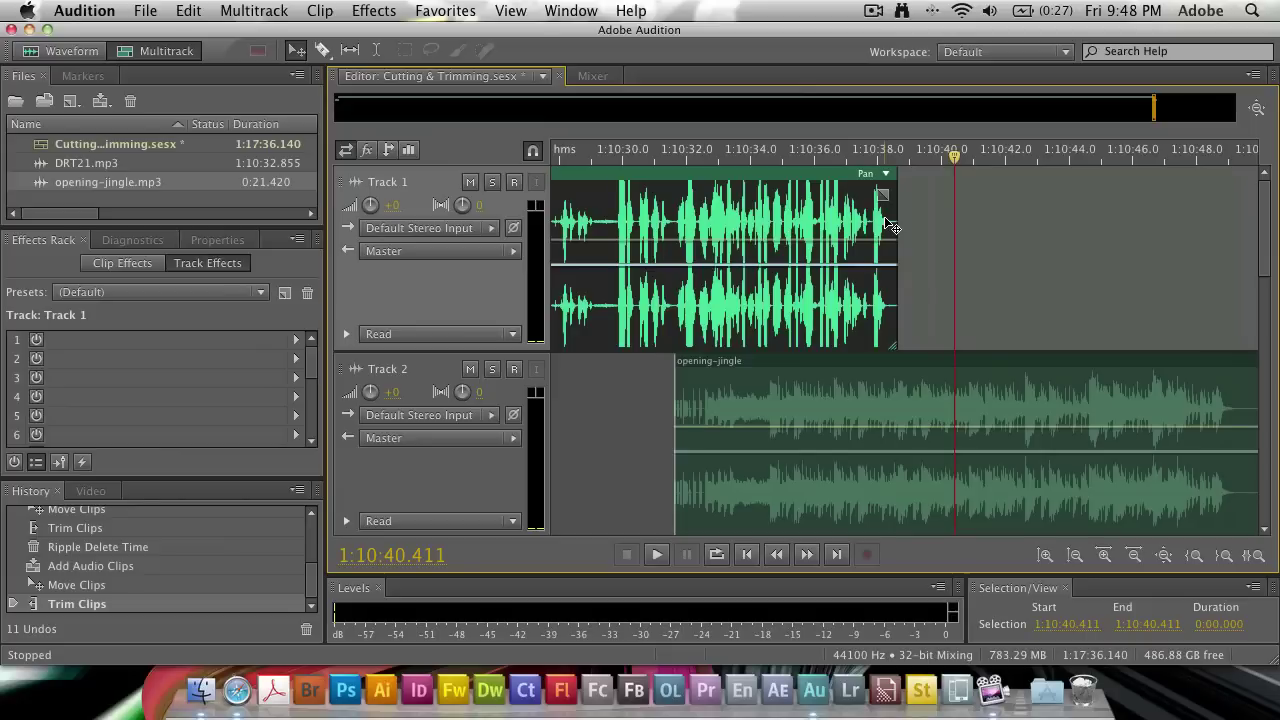